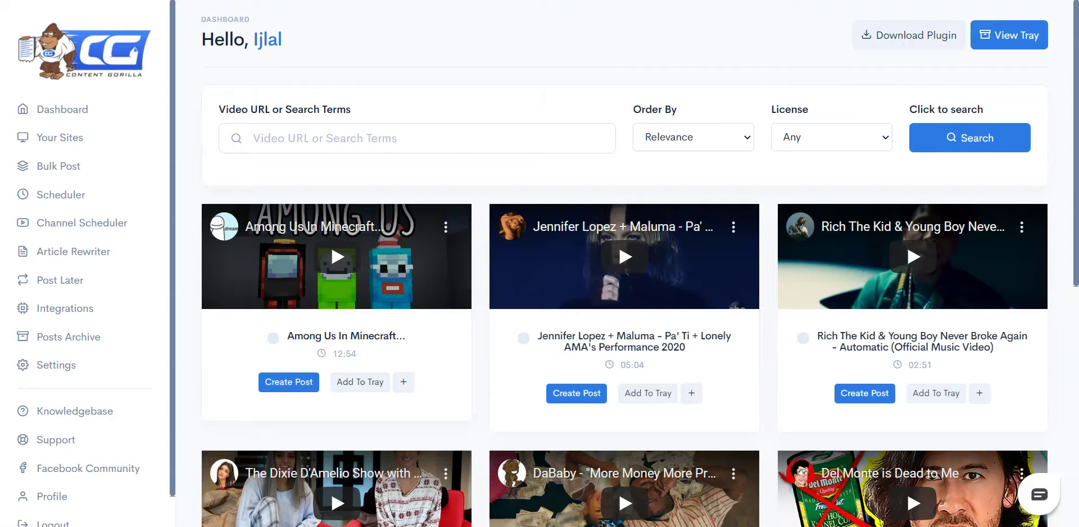
Enter "solid state hard drive" as the video search term, using the matching suggestion.
click(342, 127)
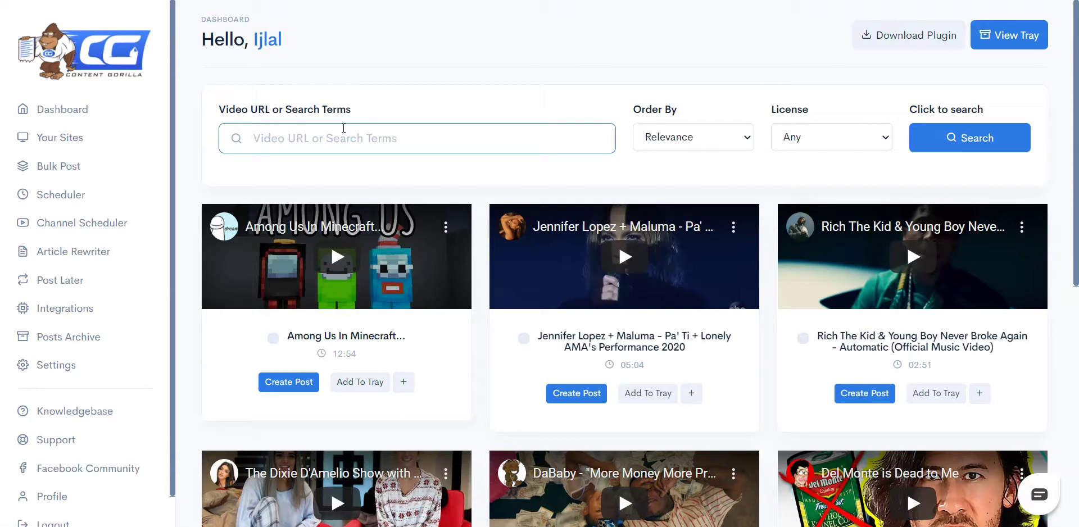
text(S)
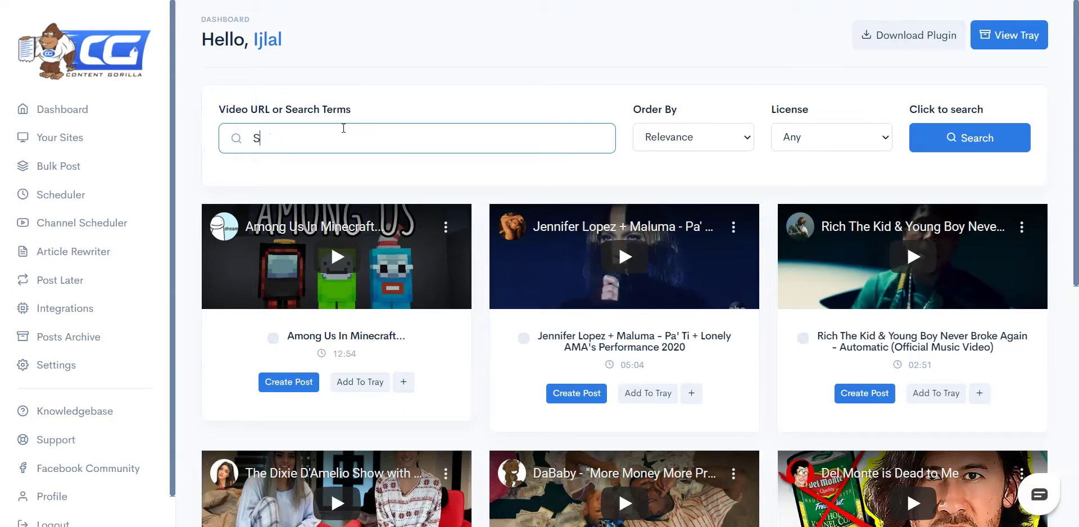
text(olid State Hard)
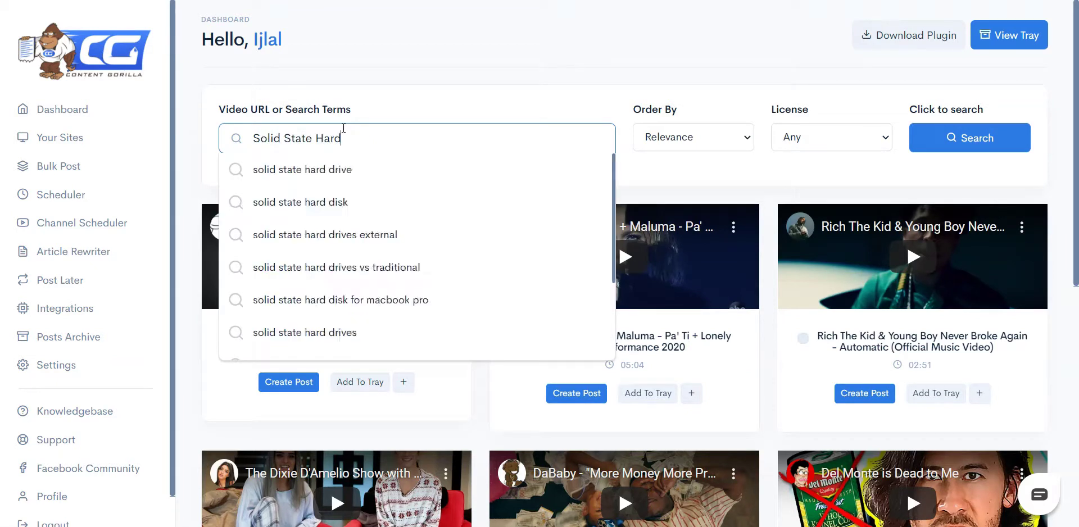
text(drive)
click(366, 170)
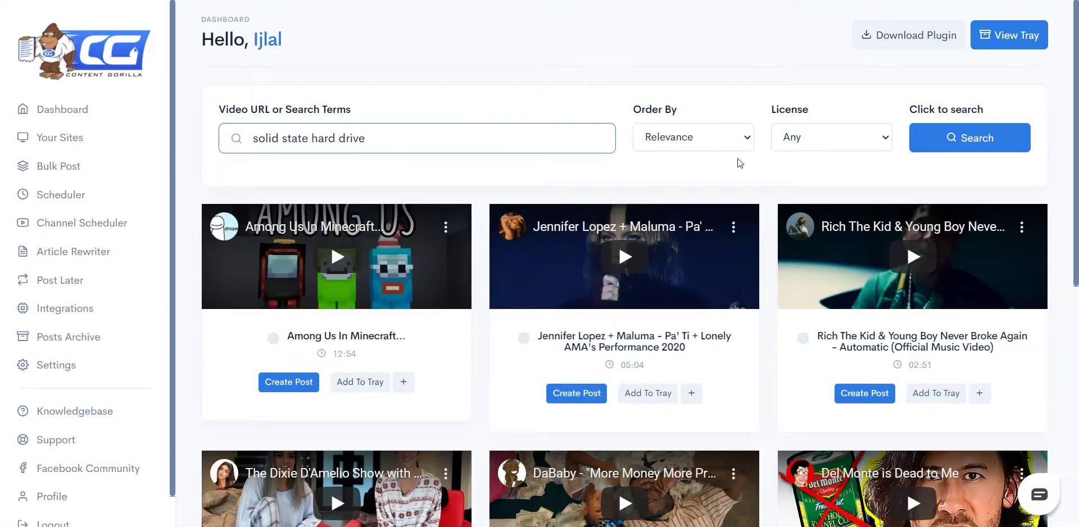
Look through the suggested variations of the search term and choose "solid state hard drive".
click(562, 144)
key(Down)
key(Down)
key(Down)
key(Down)
key(Down)
key(Down)
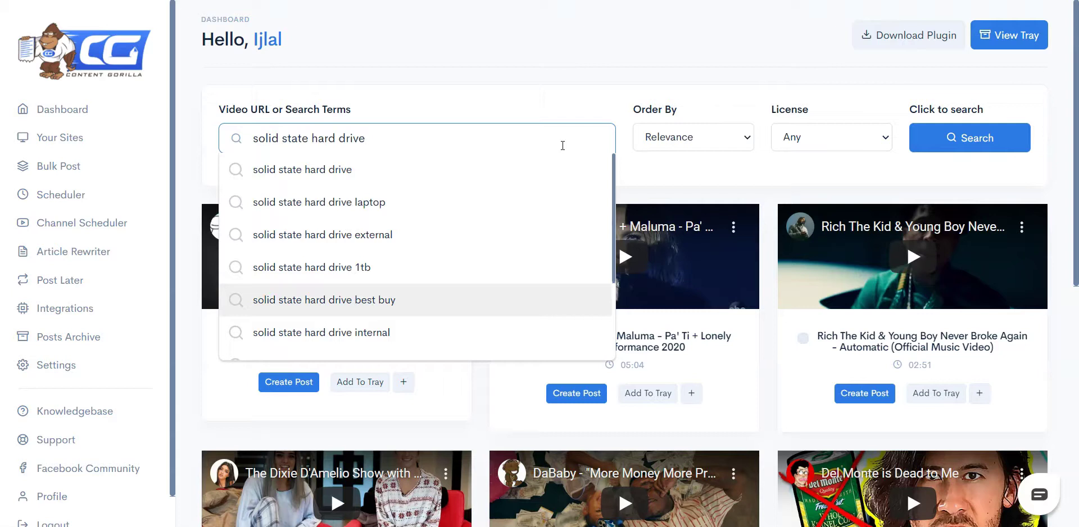
key(Down)
key(Down)
key(Down)
key(Down)
key(Down)
key(Down)
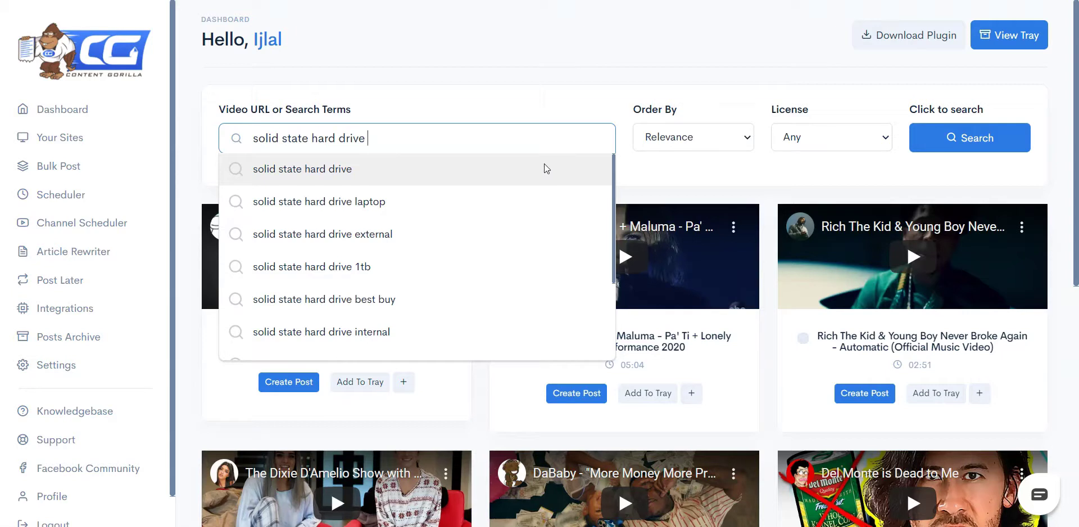
click(544, 163)
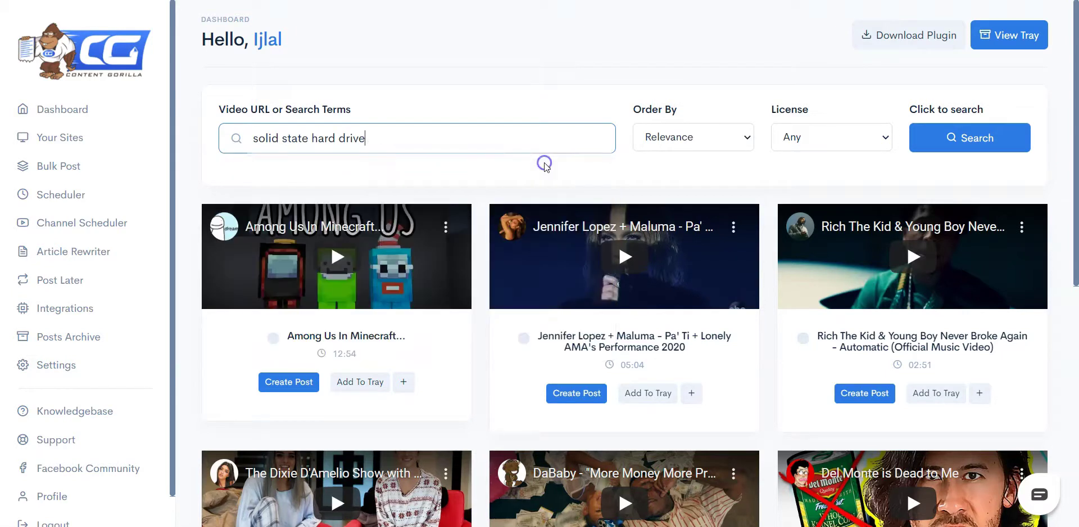
Check the ordering and license options, keep Relevance and Any, and run the video search.
click(663, 138)
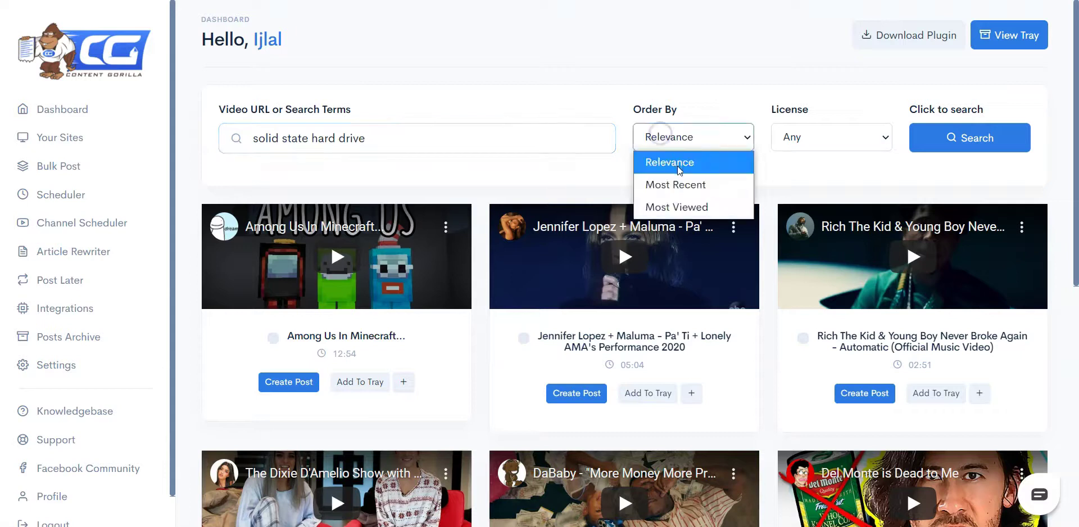
click(672, 144)
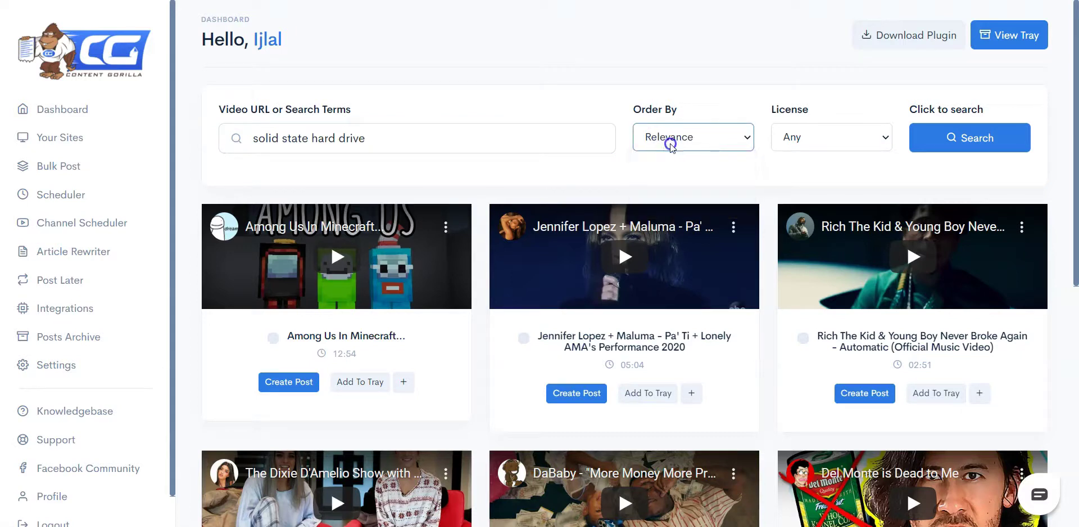
click(672, 144)
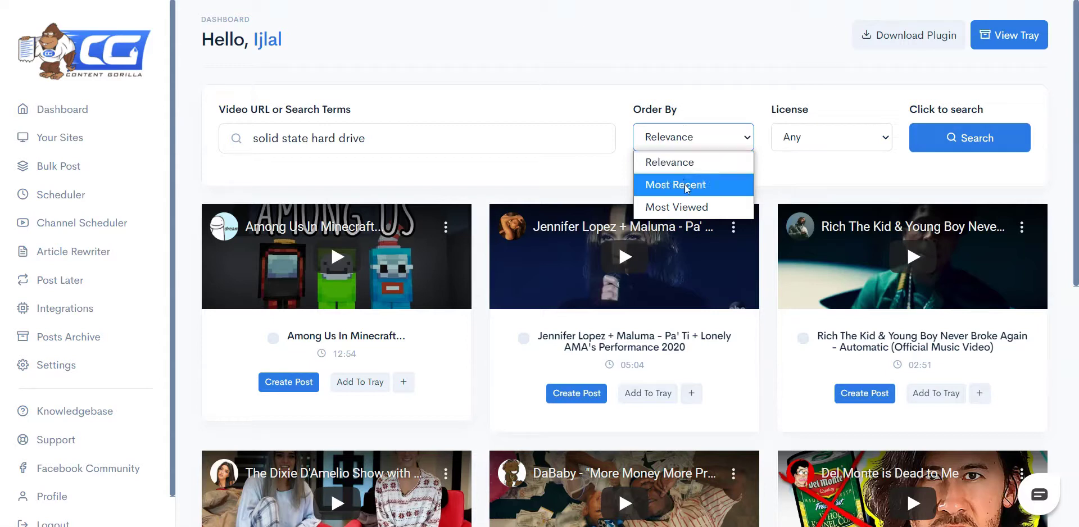
click(849, 142)
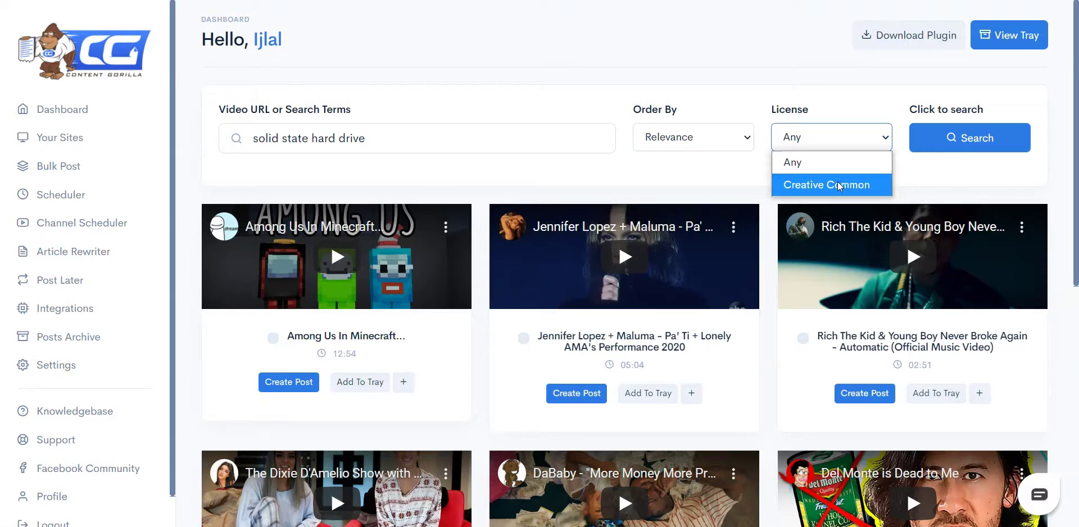
click(831, 168)
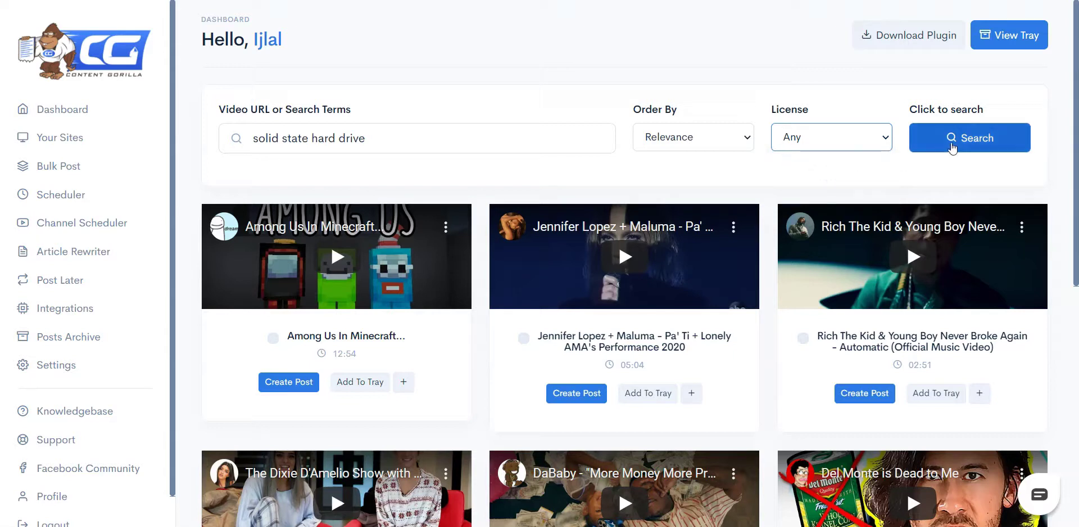
click(953, 148)
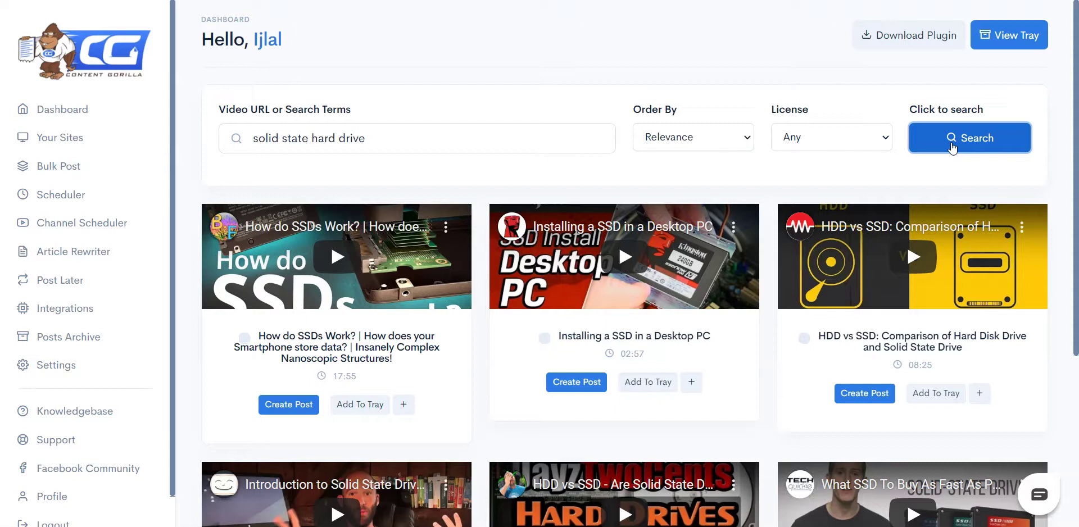
Preview the "How do SSDs Work?" video briefly and create a post from it.
scroll(488, 114, down, 1)
scroll(488, 114, down, 1)
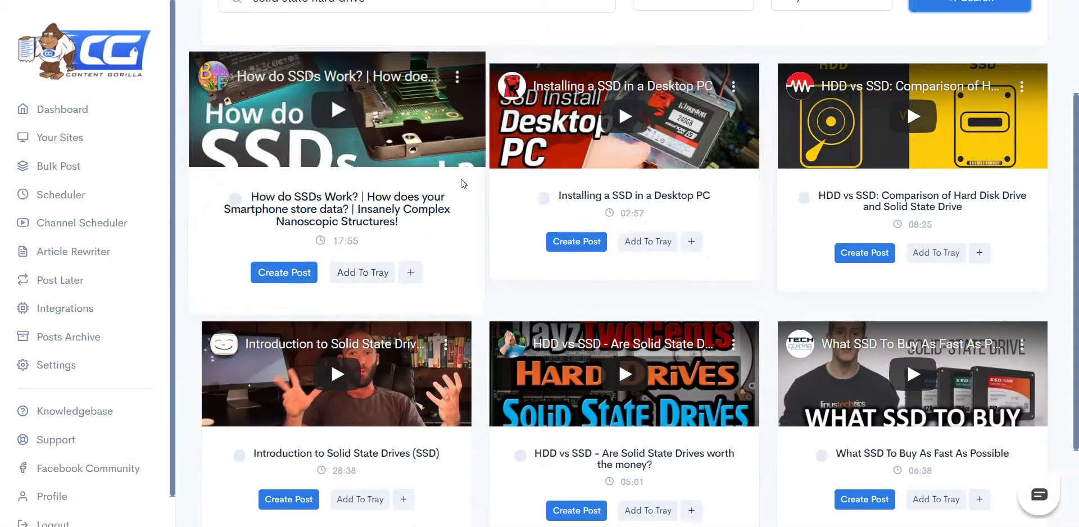
click(351, 115)
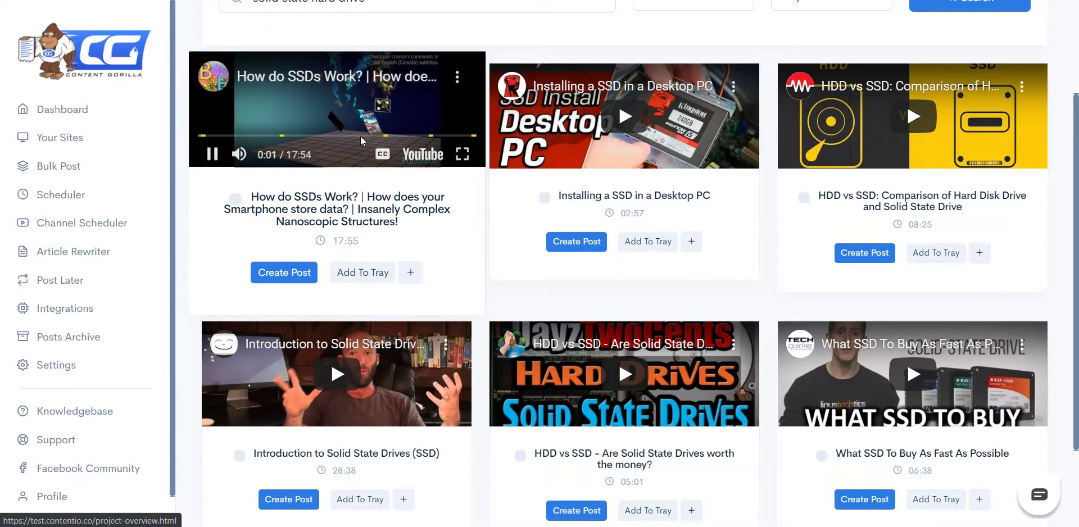
click(359, 106)
scroll(637, 141, down, 1)
scroll(637, 142, up, 2)
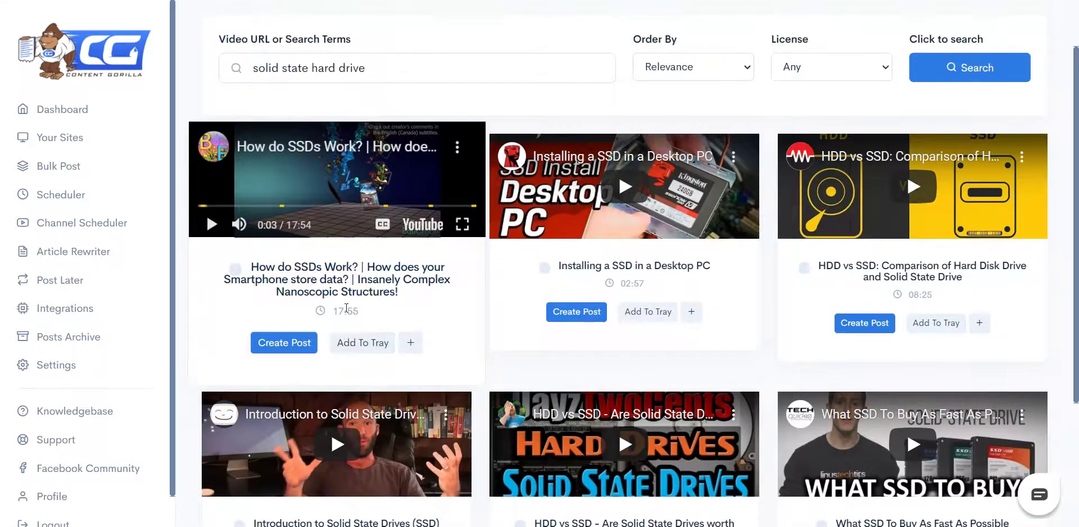
click(283, 344)
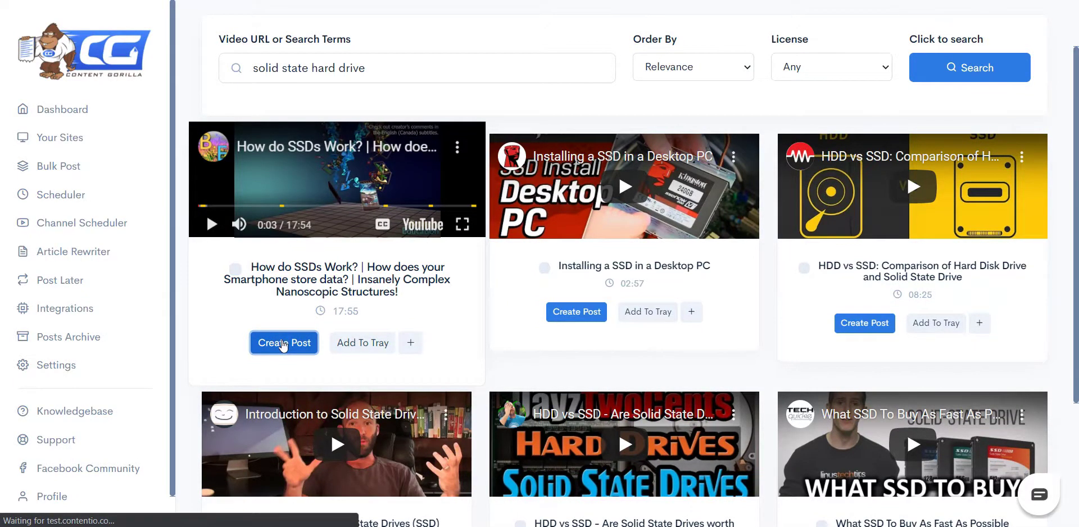
Review the new post's generated description, title, video details and reading time.
scroll(283, 346, down, 15)
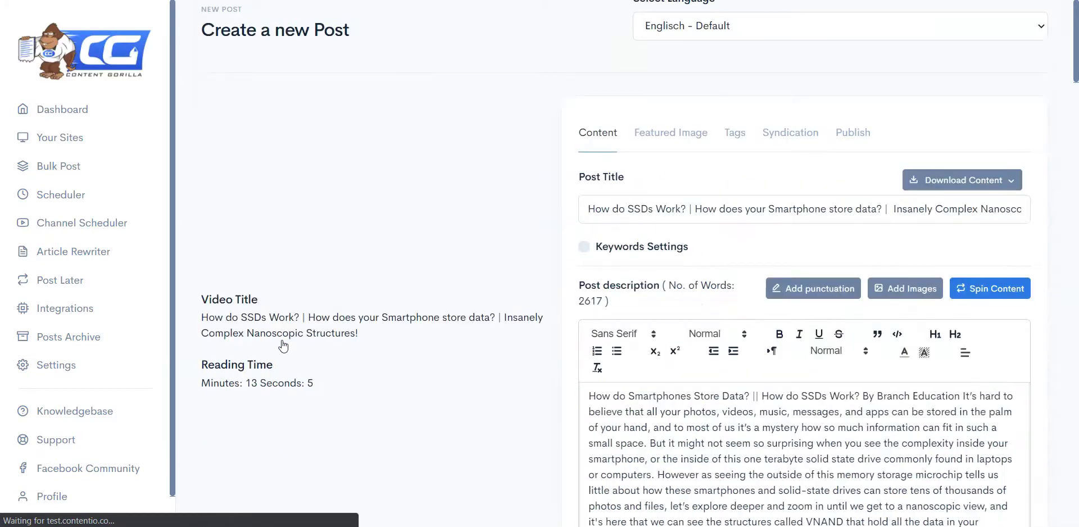
scroll(284, 346, up, 5)
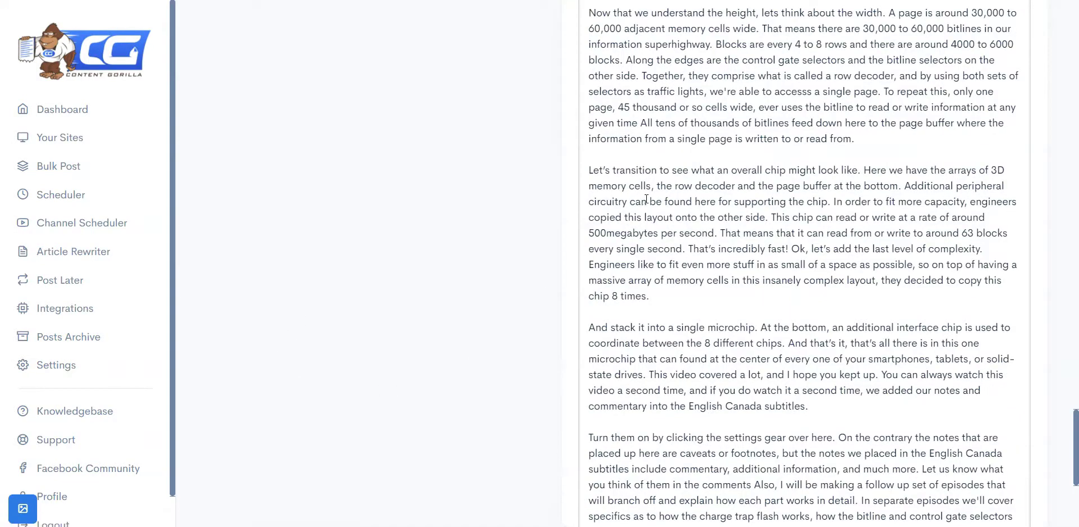
scroll(517, 284, up, 10)
scroll(518, 285, up, 10)
scroll(518, 284, up, 10)
scroll(521, 277, up, 10)
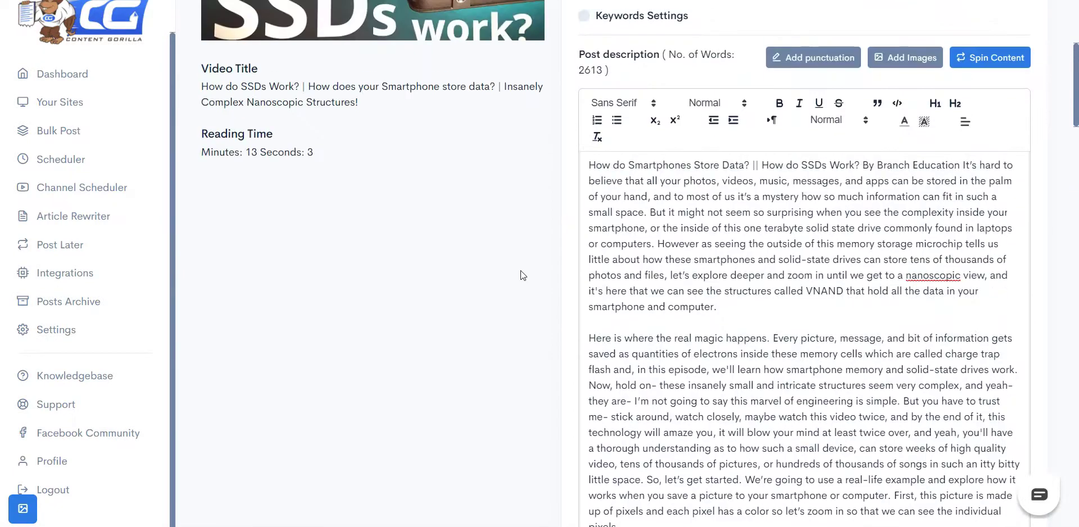
scroll(521, 269, up, 4)
scroll(521, 269, down, 2)
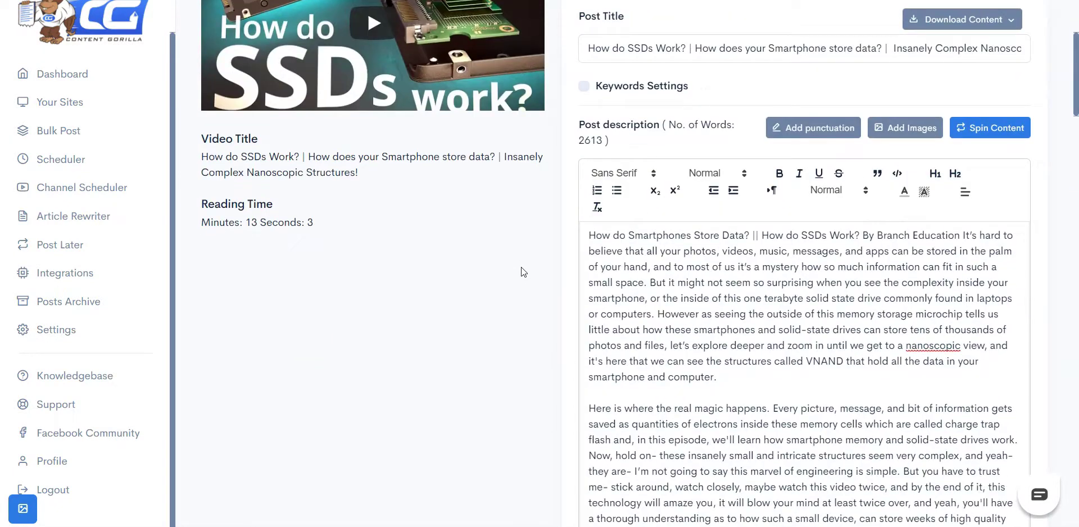
scroll(521, 267, down, 1)
scroll(521, 265, up, 2)
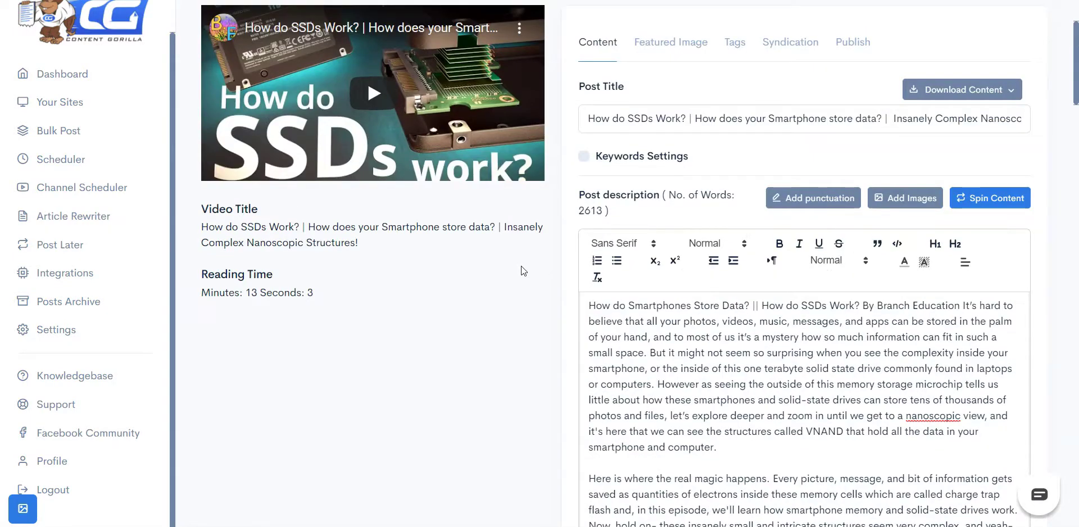
scroll(521, 265, down, 2)
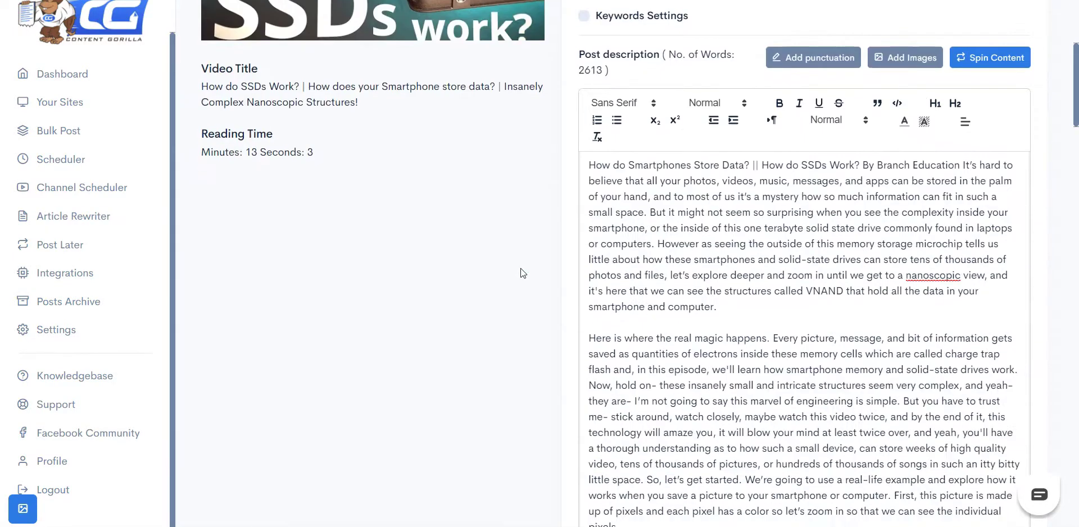
scroll(521, 266, up, 3)
scroll(741, 312, up, 3)
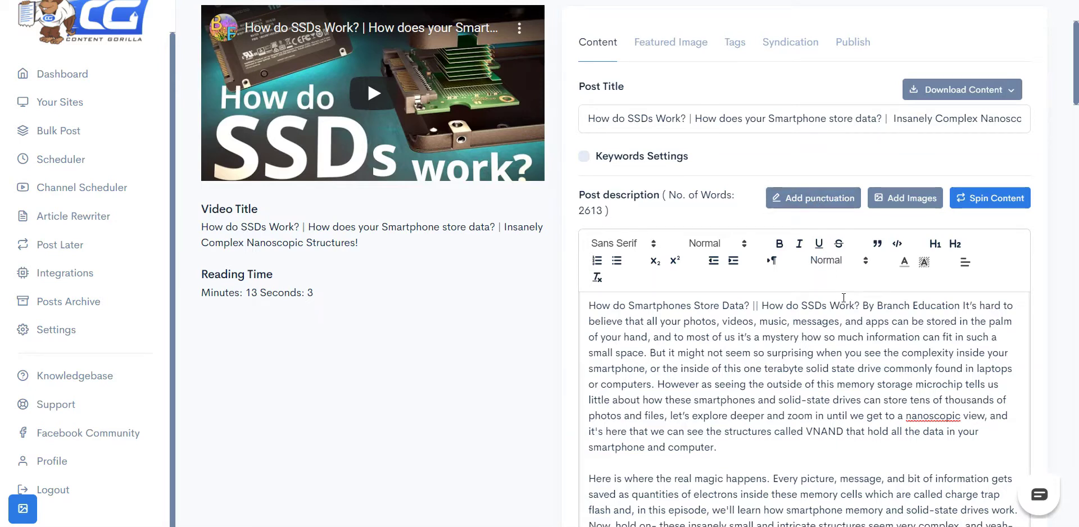
scroll(871, 278, down, 5)
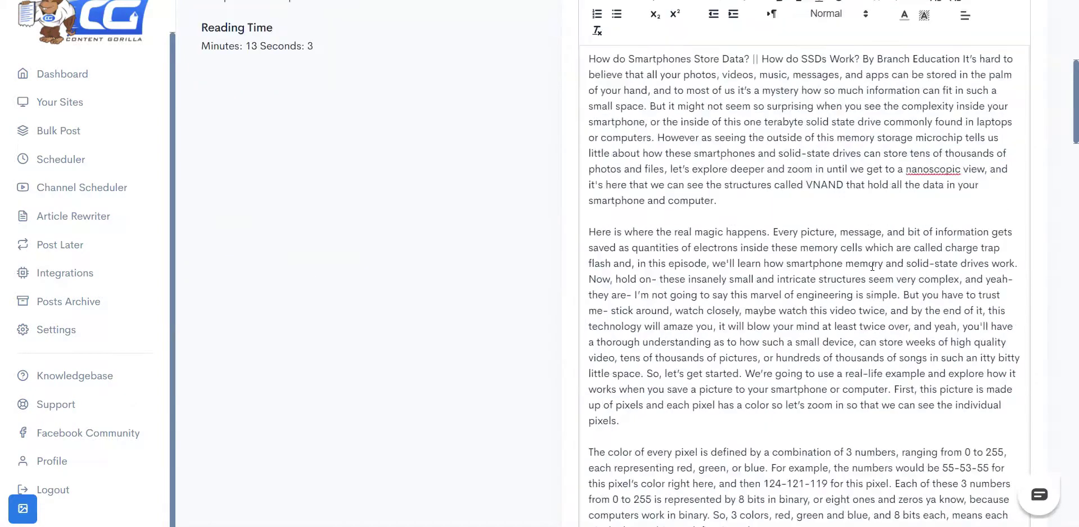
Insert the stock photo of the open hard drive after the description's first paragraph, with a blank line above it.
scroll(871, 263, up, 4)
click(905, 128)
scroll(432, 348, down, 1)
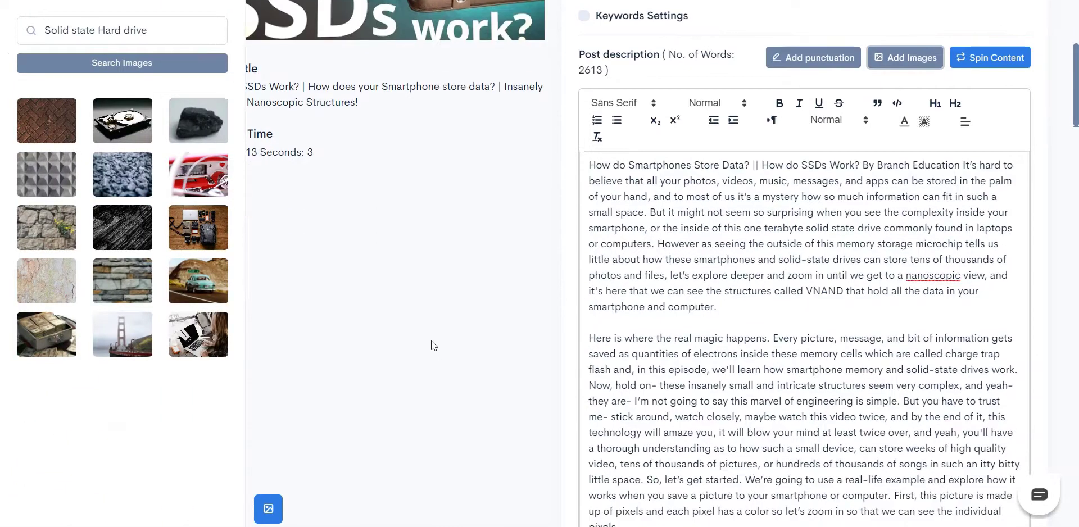
scroll(550, 386, up, 1)
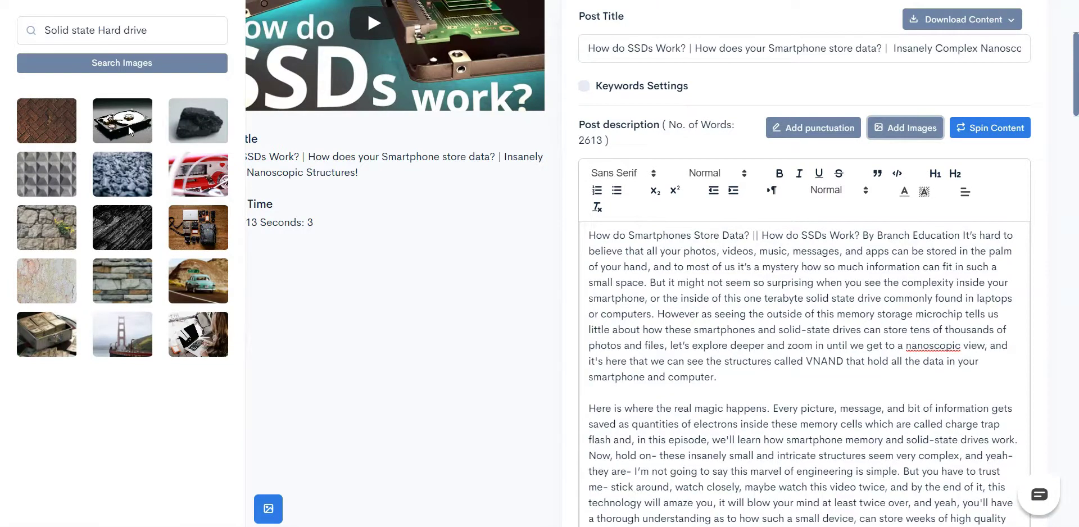
drag(128, 126, 760, 379)
scroll(761, 378, down, 2)
click(731, 236)
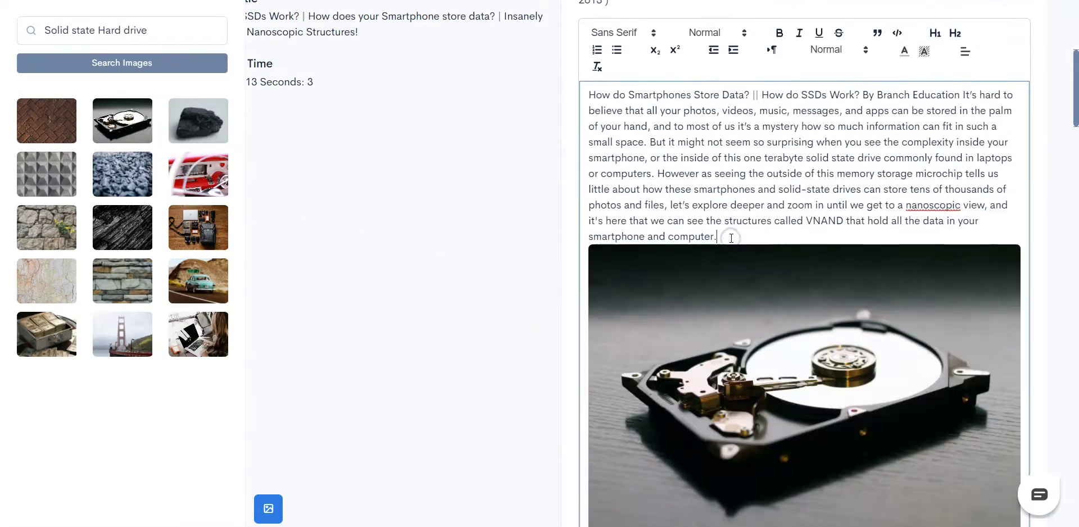
key(Return)
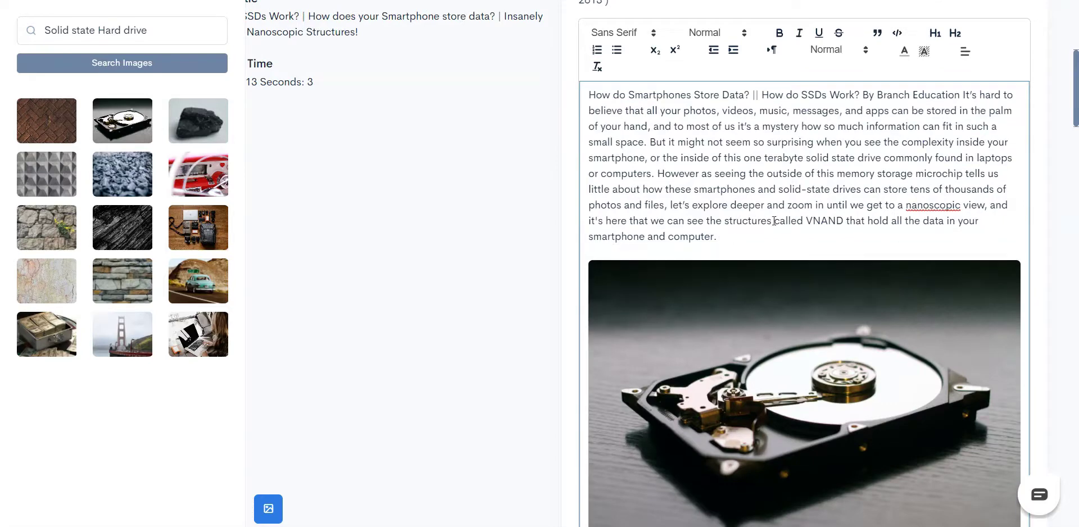
Examine the rest of the post description down to the Read More link and grammar correction option, and return to the inserted image.
scroll(771, 225, down, 1)
scroll(772, 225, down, 15)
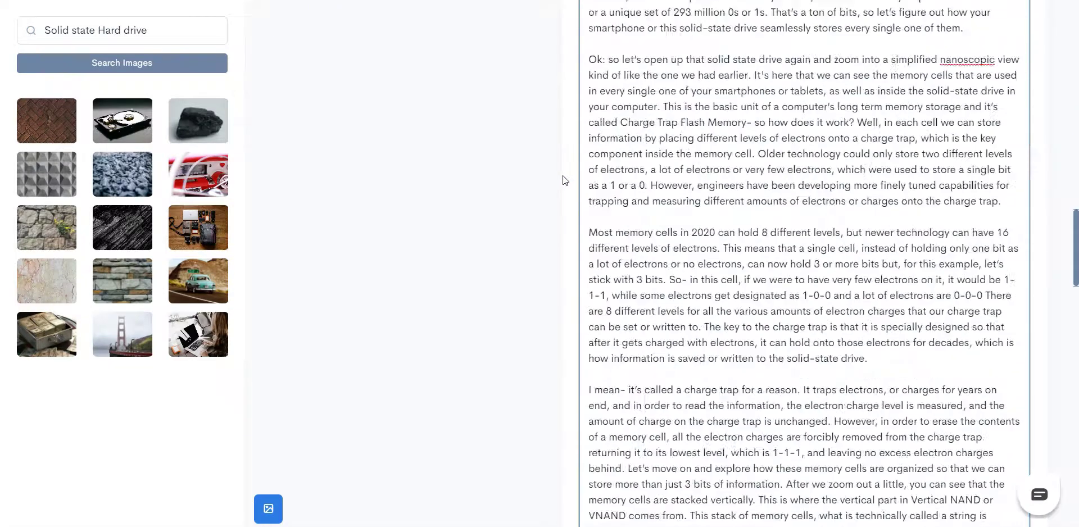
scroll(562, 176, down, 20)
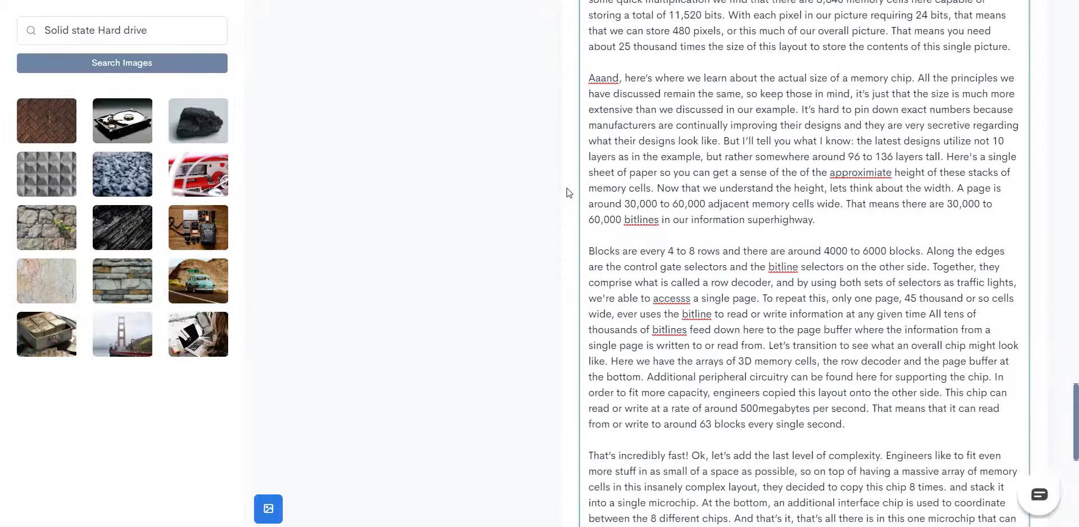
scroll(568, 193, down, 8)
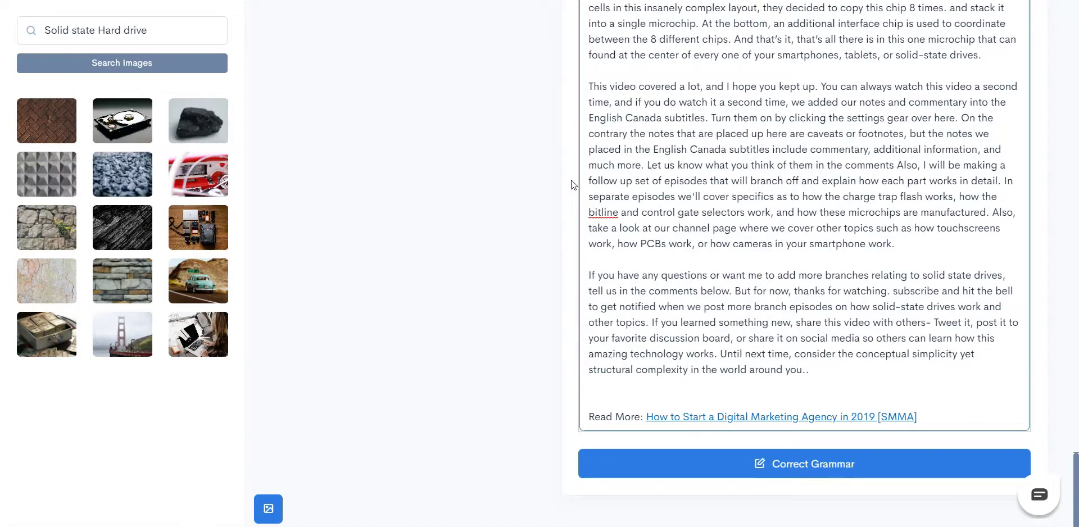
click(571, 181)
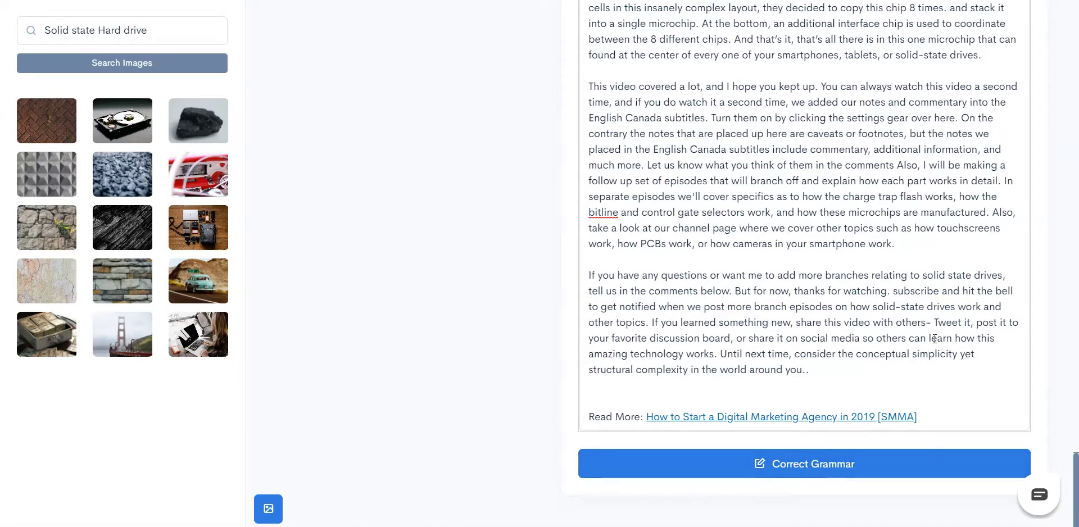
scroll(934, 339, up, 6)
scroll(934, 335, down, 6)
scroll(909, 249, up, 20)
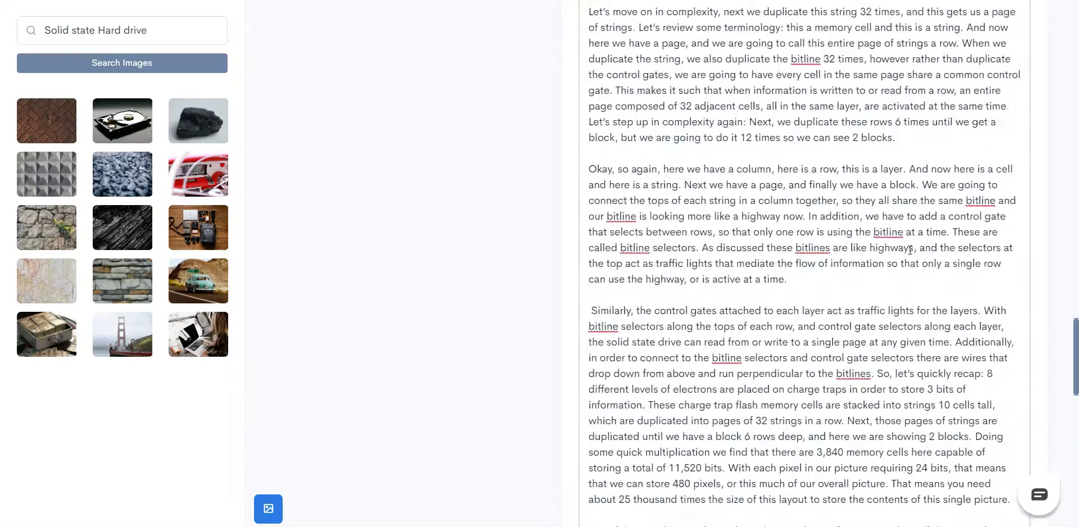
scroll(909, 250, up, 20)
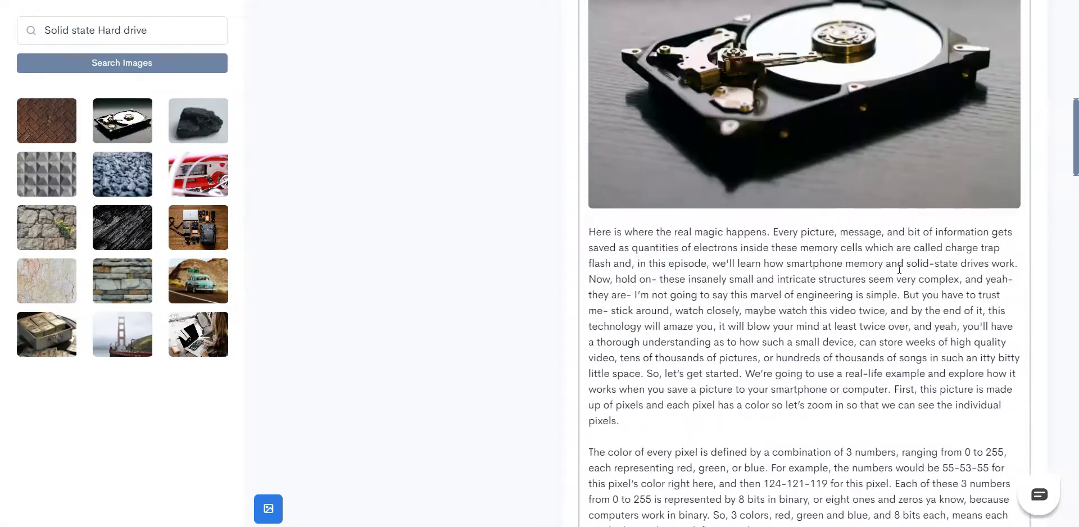
Close the stock image search and review the post's featured image.
scroll(896, 279, up, 8)
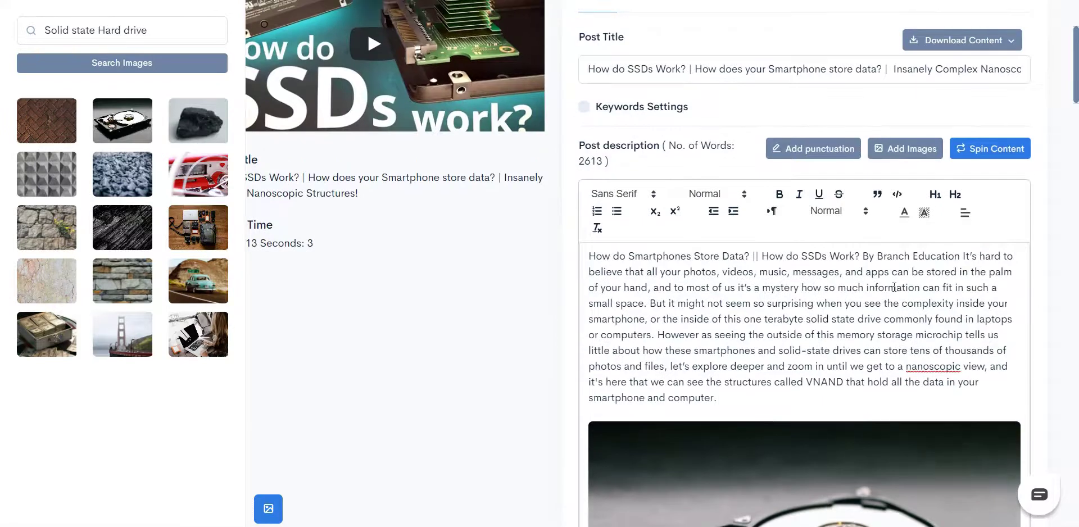
scroll(888, 296, up, 2)
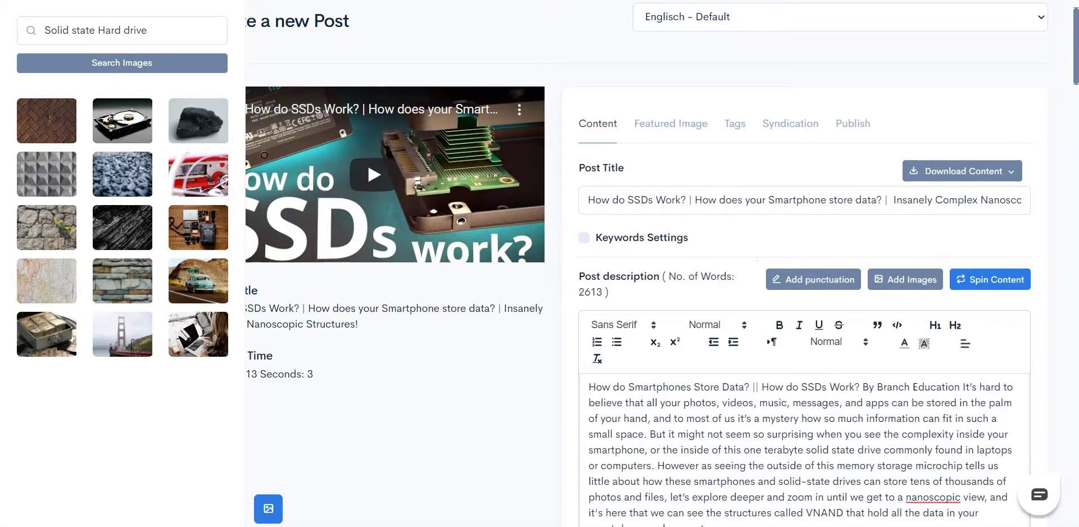
click(268, 508)
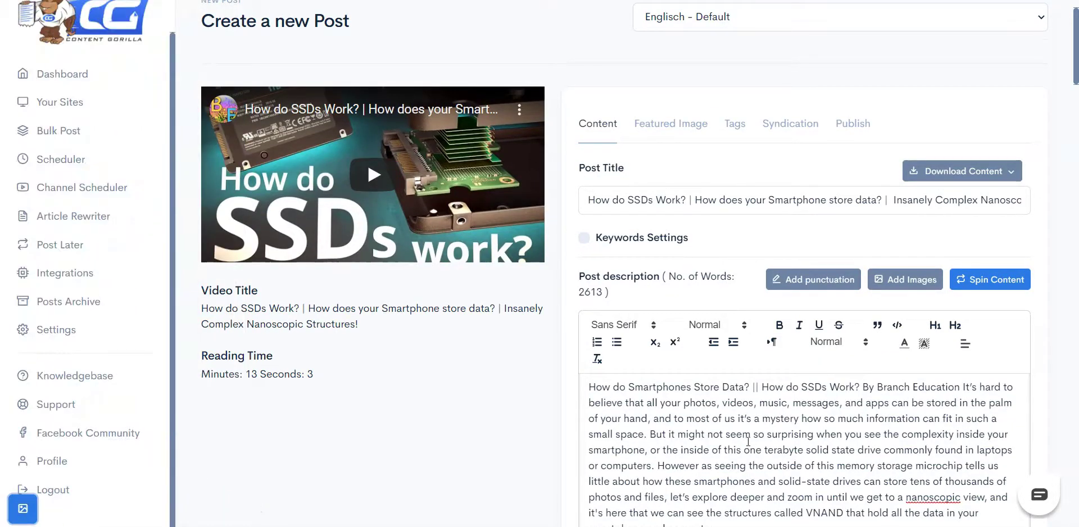
click(663, 122)
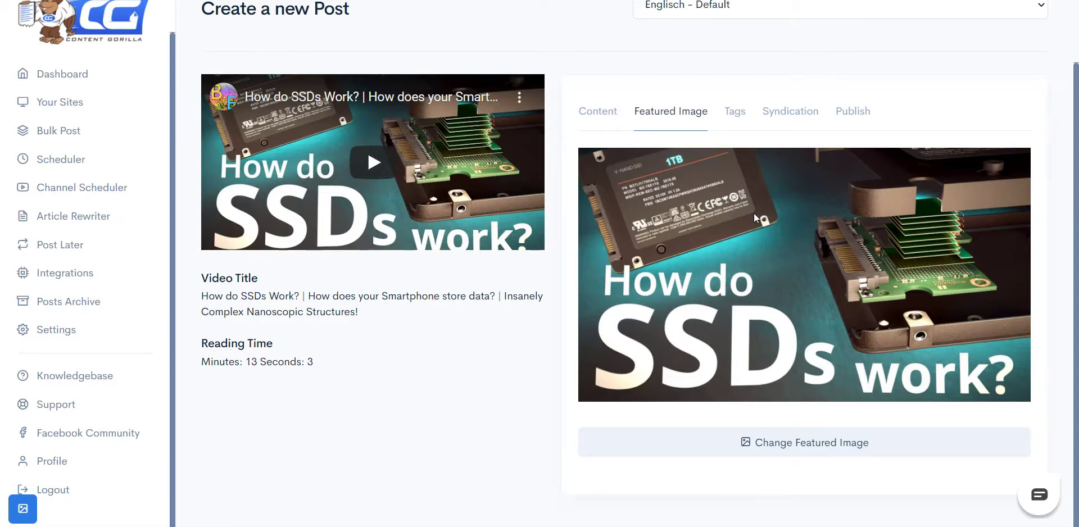
Add the tag "solid state drive" followed by a comma to the end of the post tags.
click(734, 110)
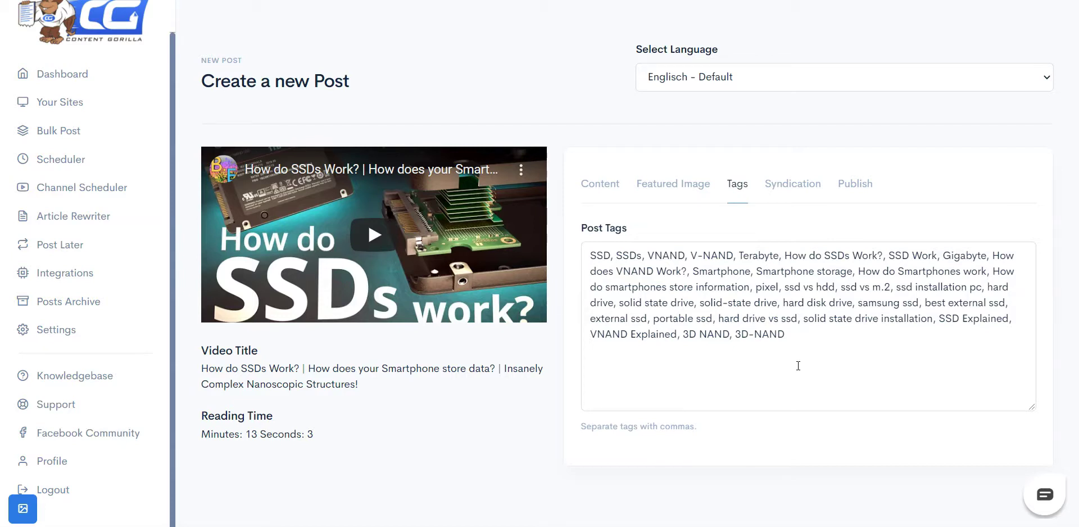
click(798, 366)
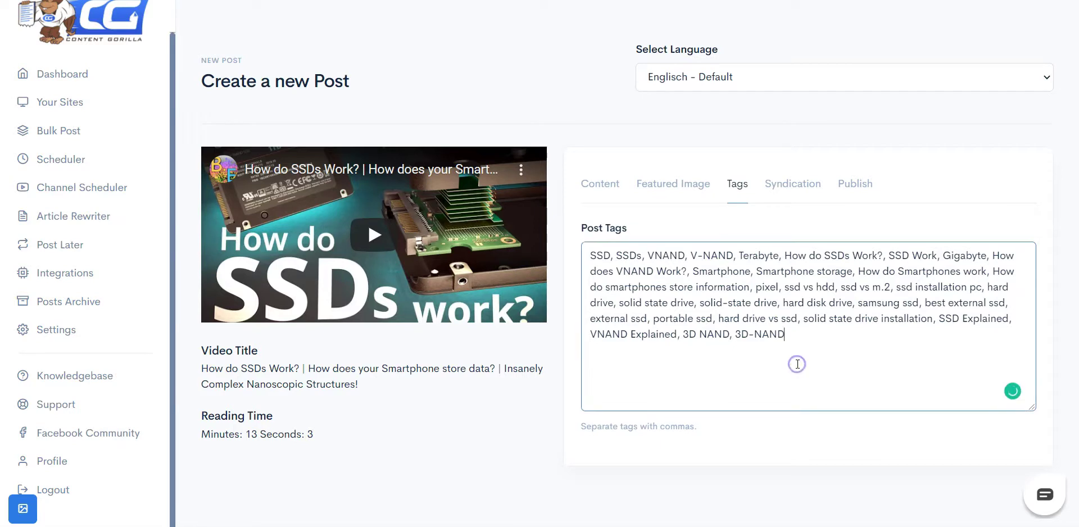
text(,)
text( solid)
text( sta)
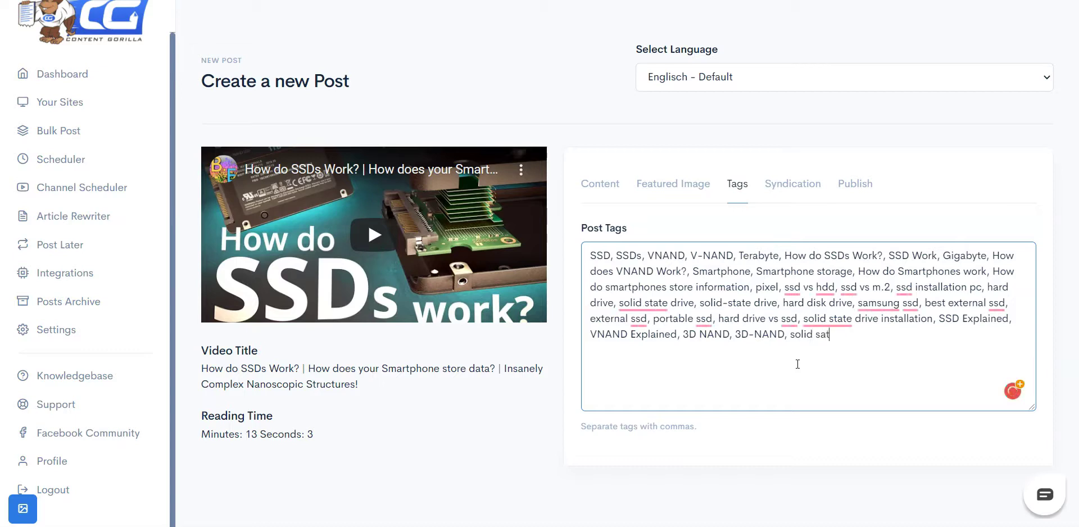
text(te drive)
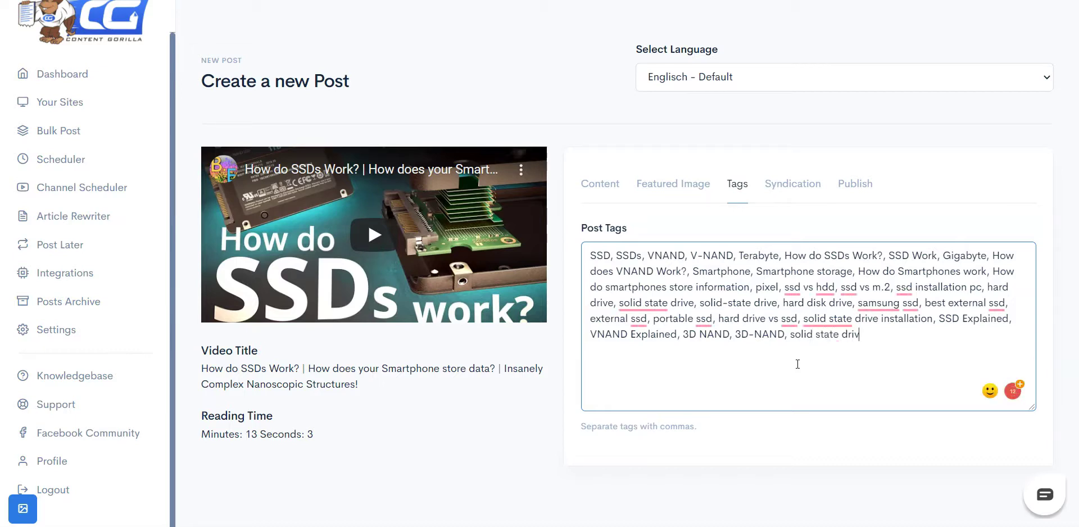
text(,)
Replace the text of the social post in the syndication settings with "Check out my new post".
click(783, 197)
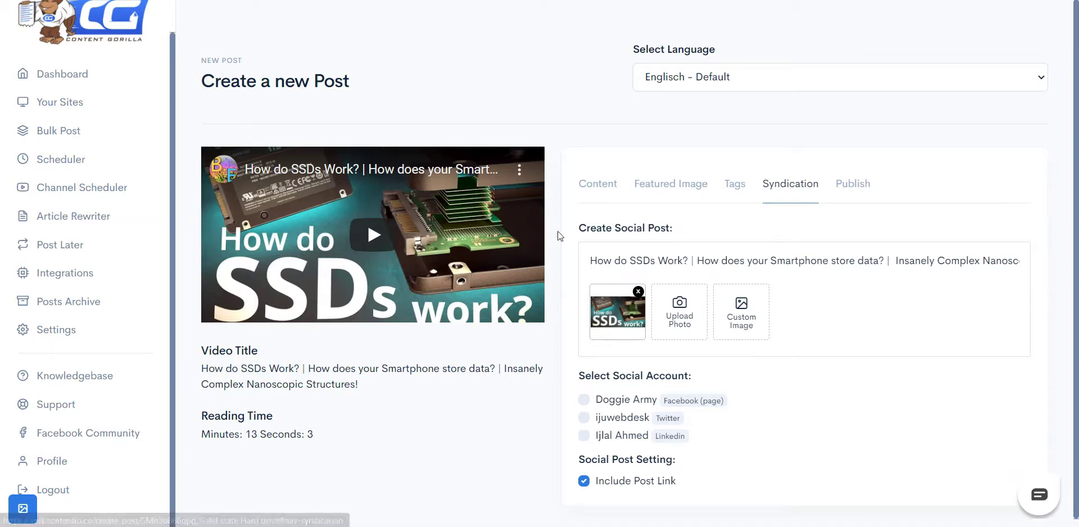
click(696, 259)
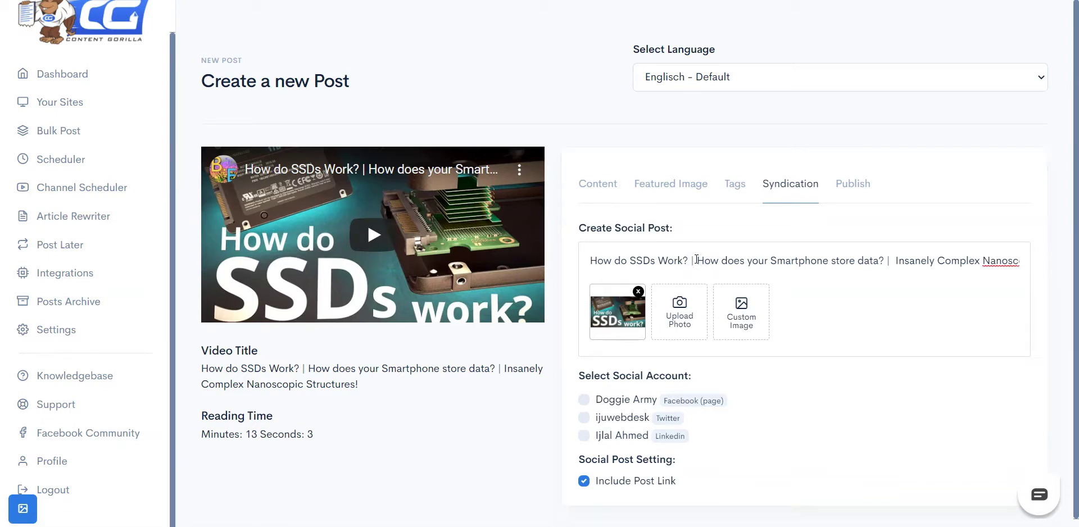
triple_click(697, 259)
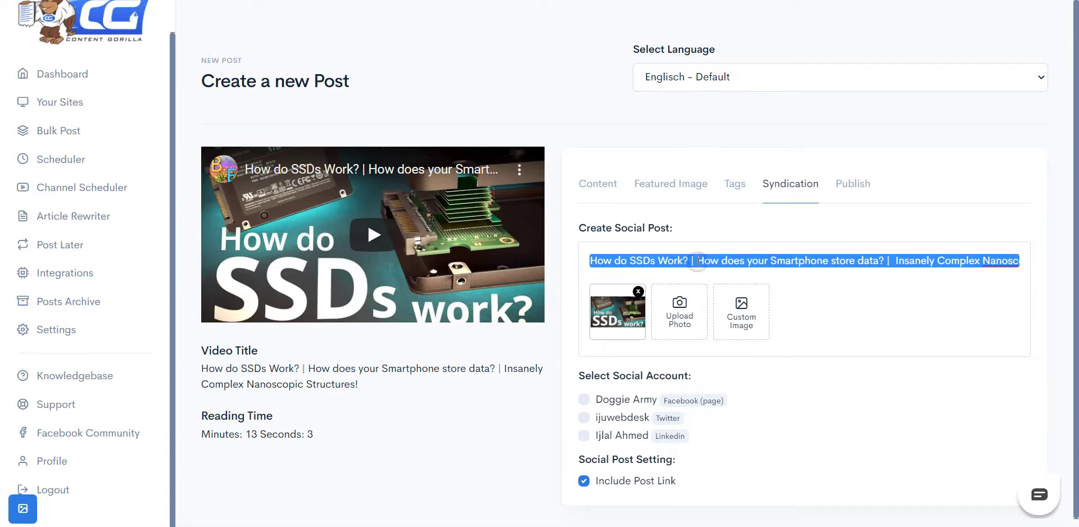
key(BackSpace)
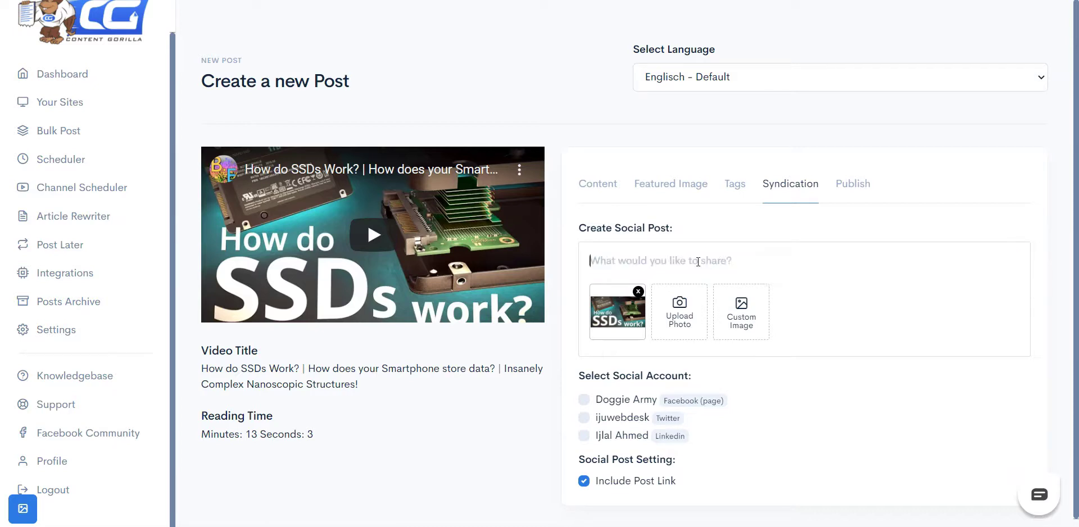
text(Check out )
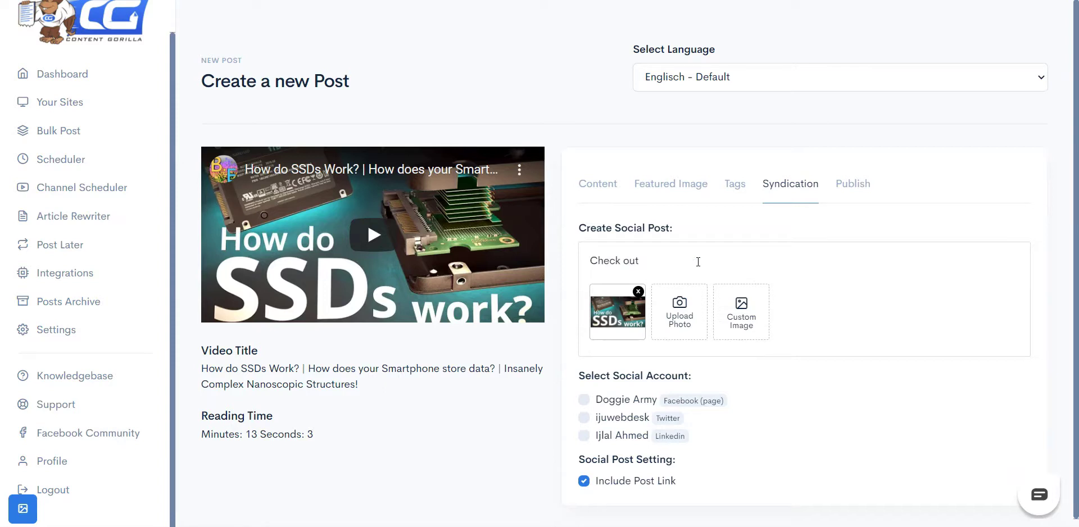
text(my new post)
Start a custom image for the social post and give it the red hearts background.
click(732, 317)
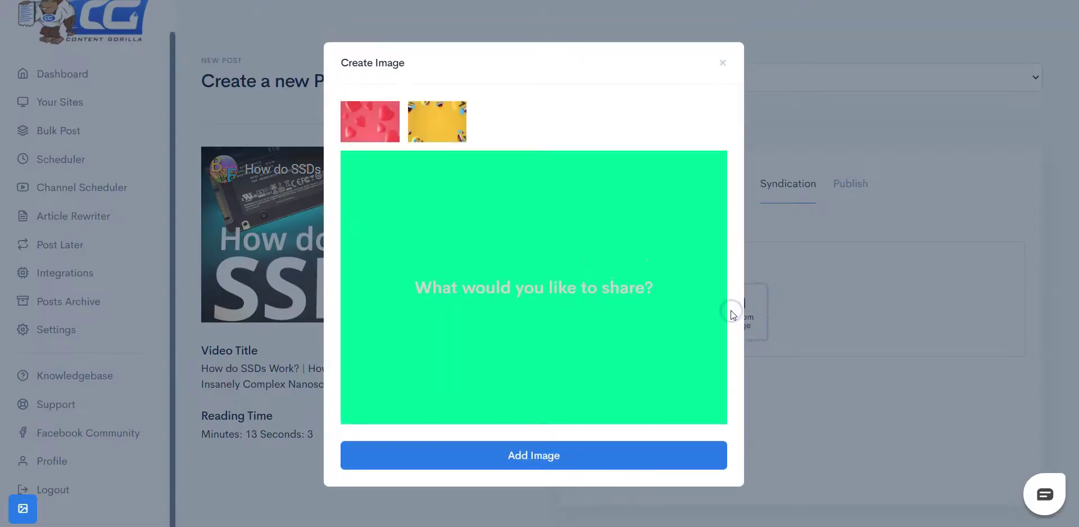
click(611, 284)
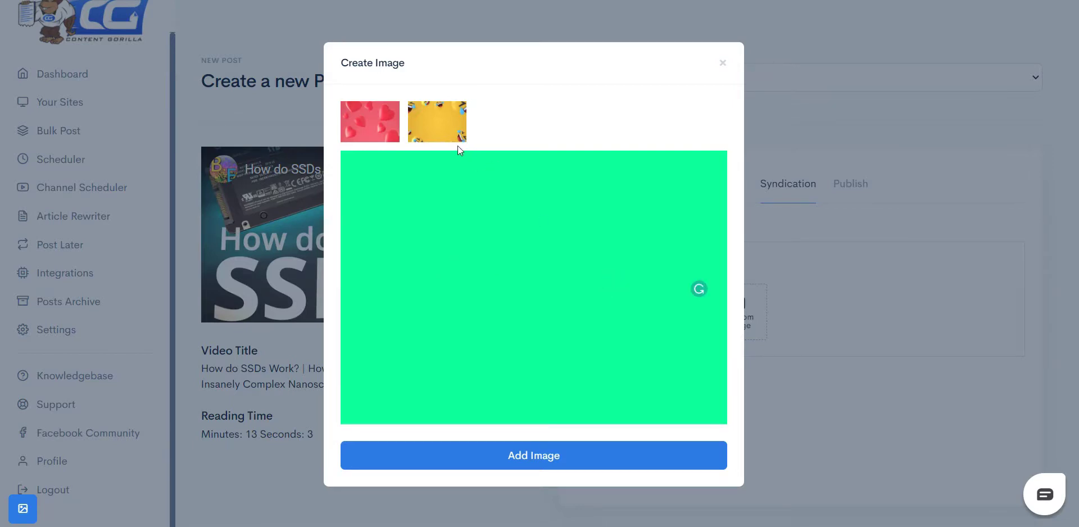
click(442, 118)
click(372, 118)
Caption the custom image "I just wrote about Solid State Harddrives!" and add it to the social post.
click(530, 282)
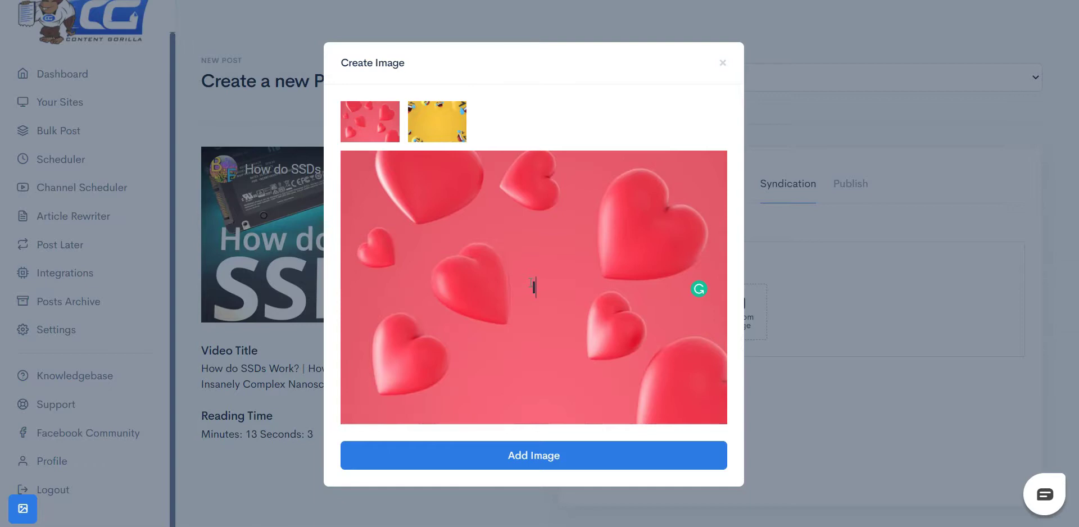
text(I just wrot)
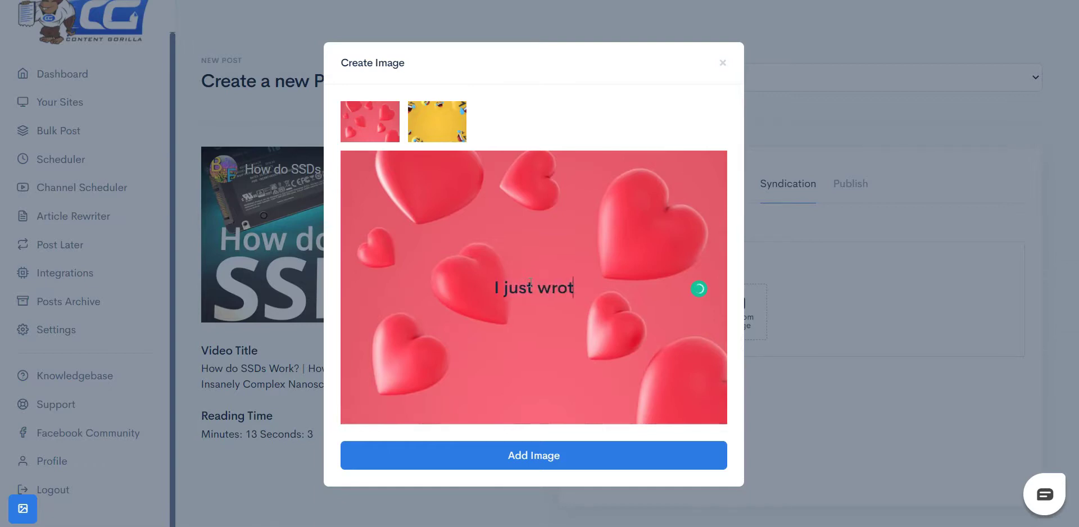
text(e about Solid )
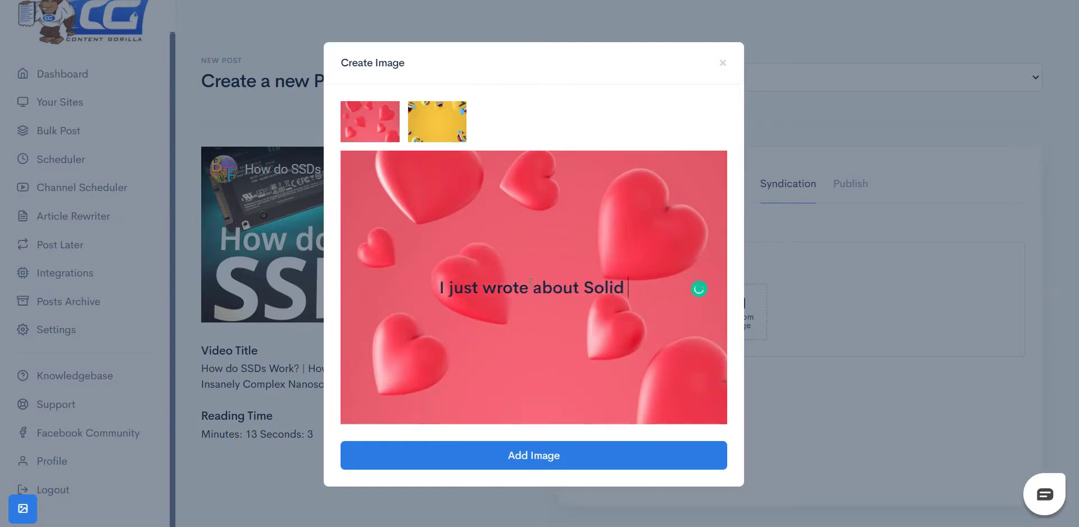
text(State Hard)
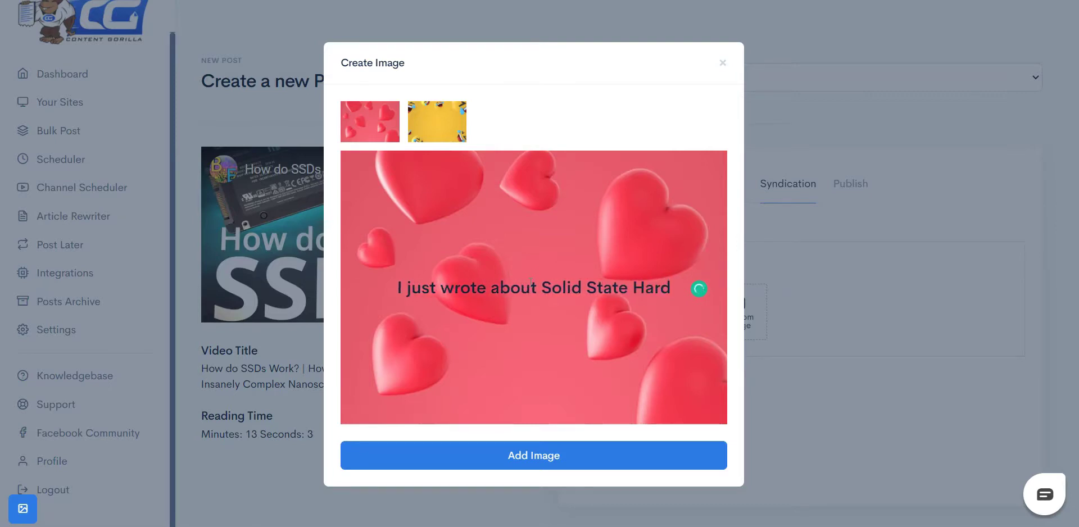
text(drives!)
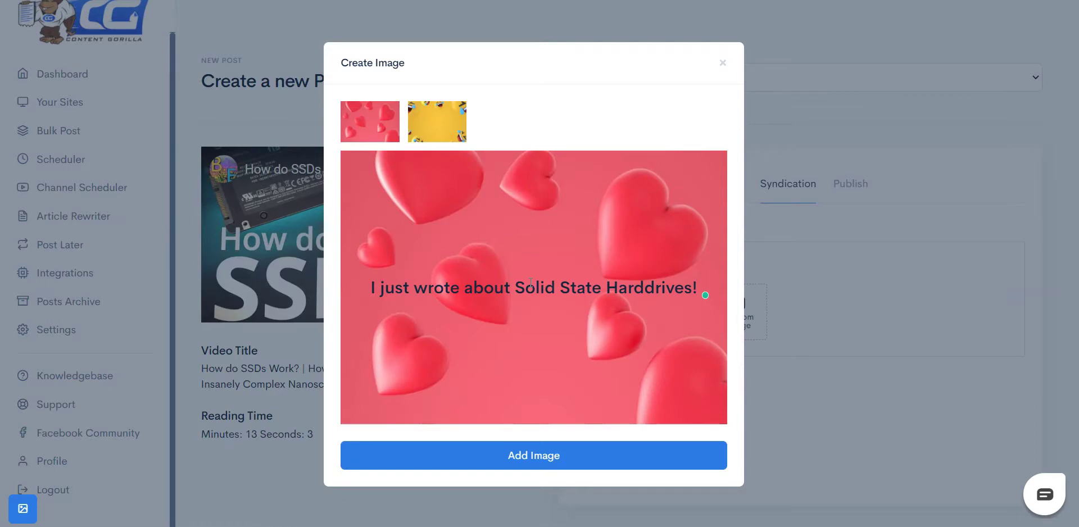
click(585, 455)
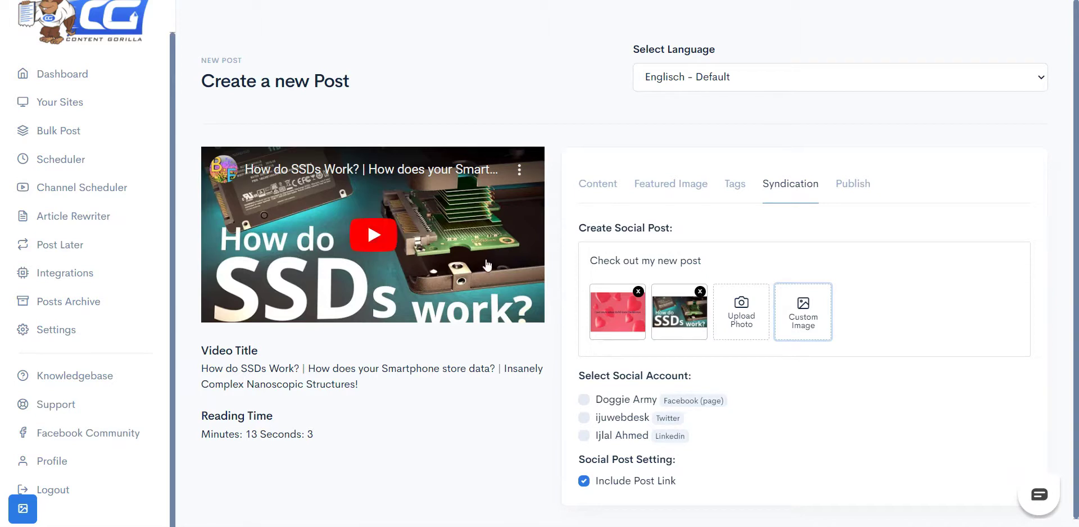
Remove the SSD video thumbnail from the social post and select the Facebook page, Twitter and LinkedIn accounts for sharing.
click(699, 291)
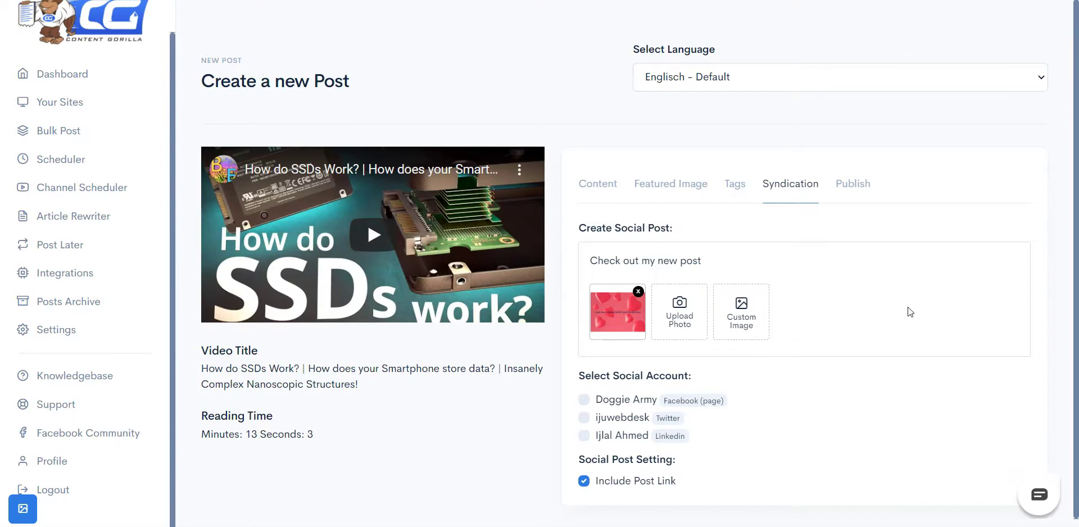
scroll(907, 307, down, 1)
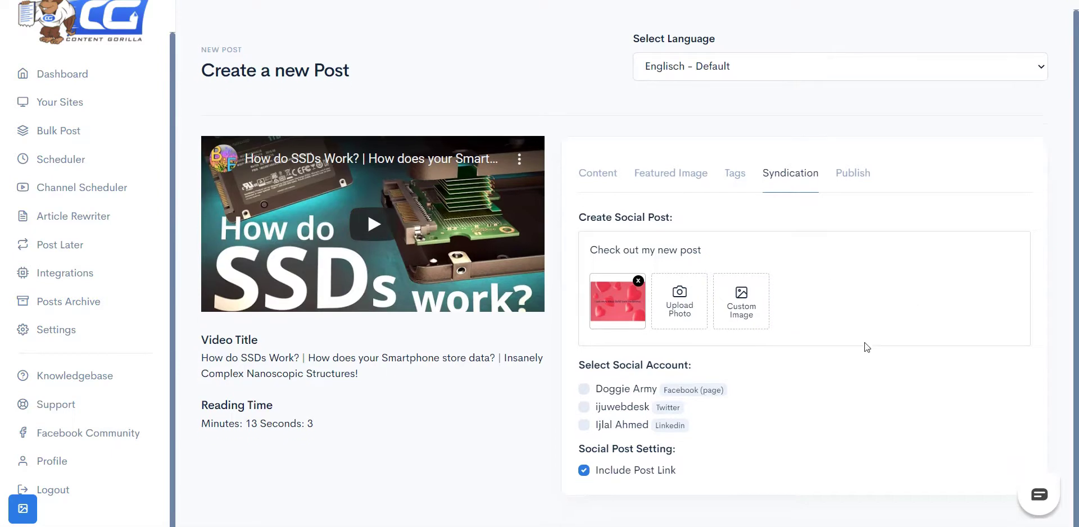
click(587, 389)
click(584, 406)
click(584, 425)
Set the publishing options to the Doggie Army website, status publish and the Uncategorized category.
click(852, 174)
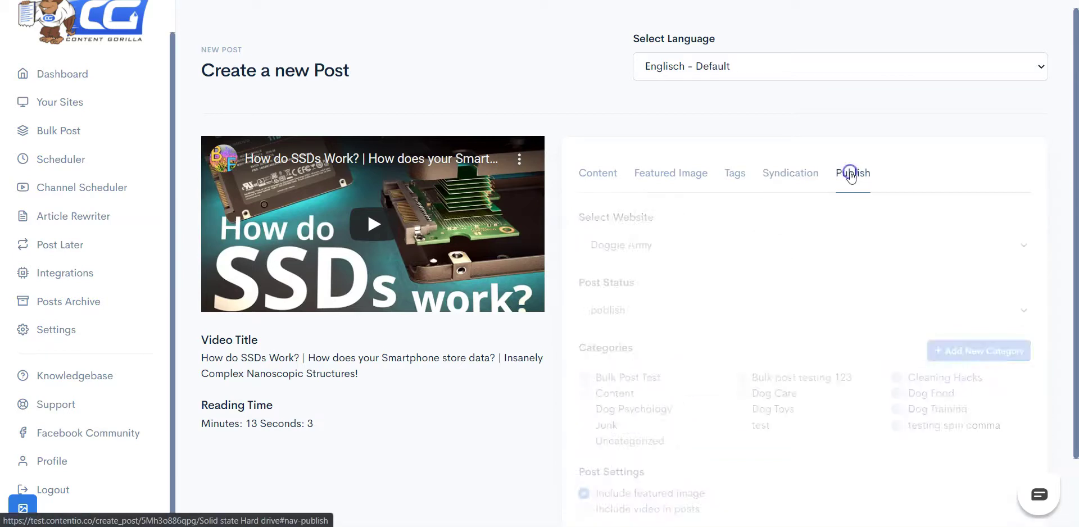
scroll(786, 180, down, 1)
click(718, 164)
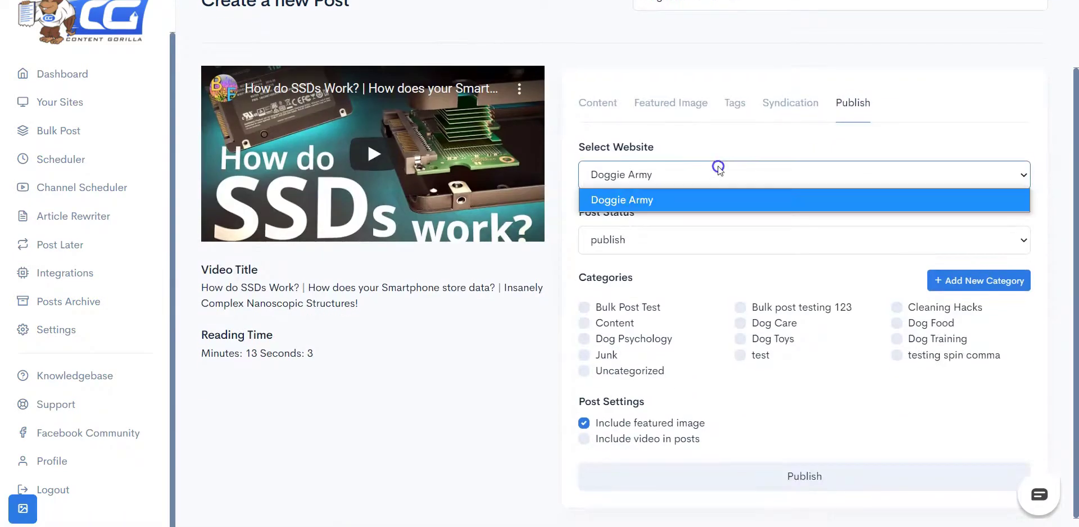
click(703, 198)
click(683, 239)
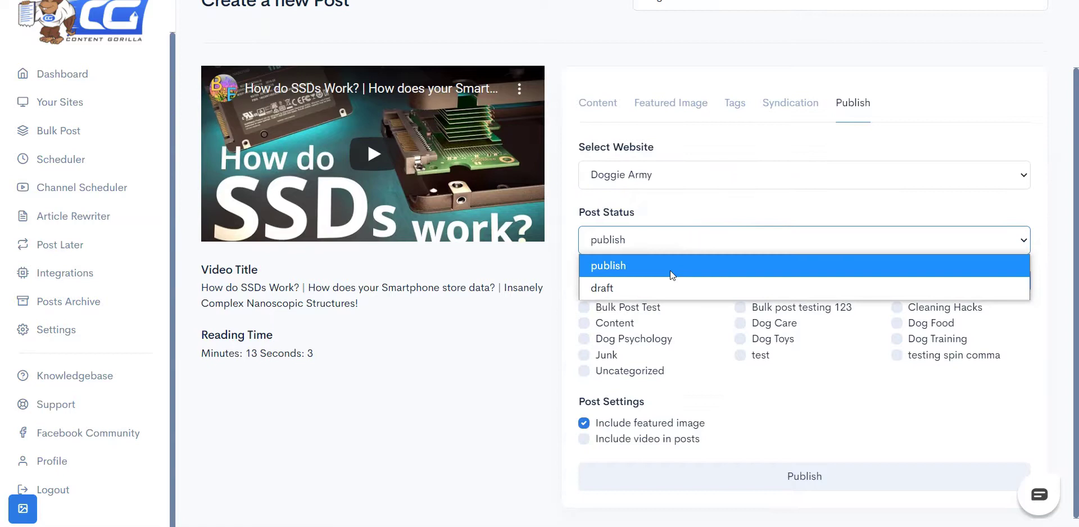
click(670, 271)
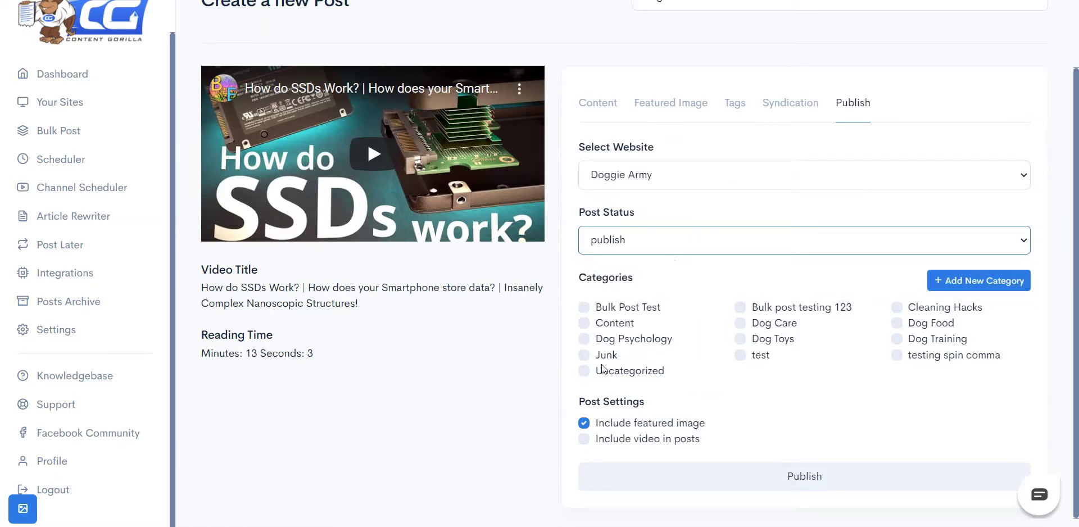
click(652, 371)
scroll(652, 372, down, 1)
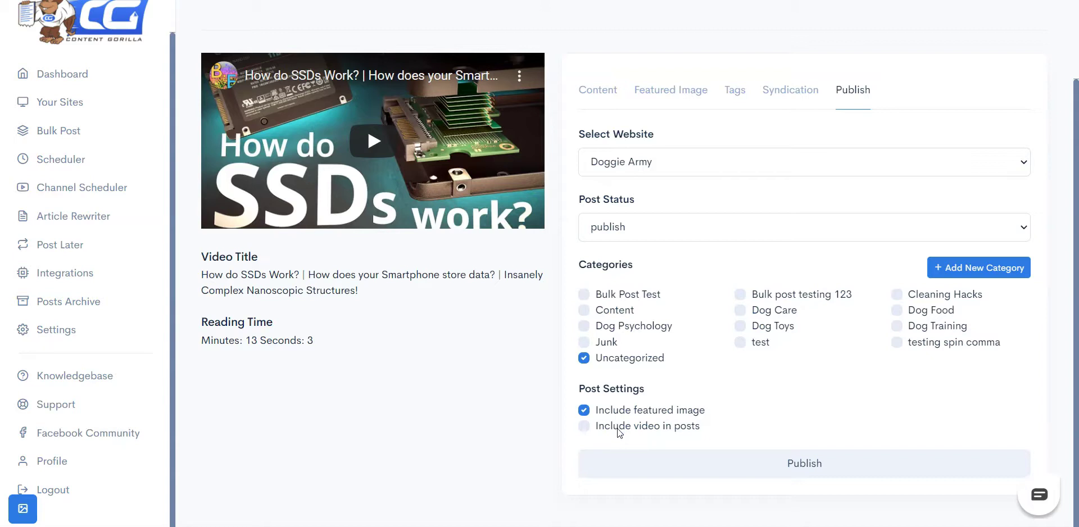
Enable the Add Attribution Text option in the application settings with the text "As found on YouTube".
click(68, 337)
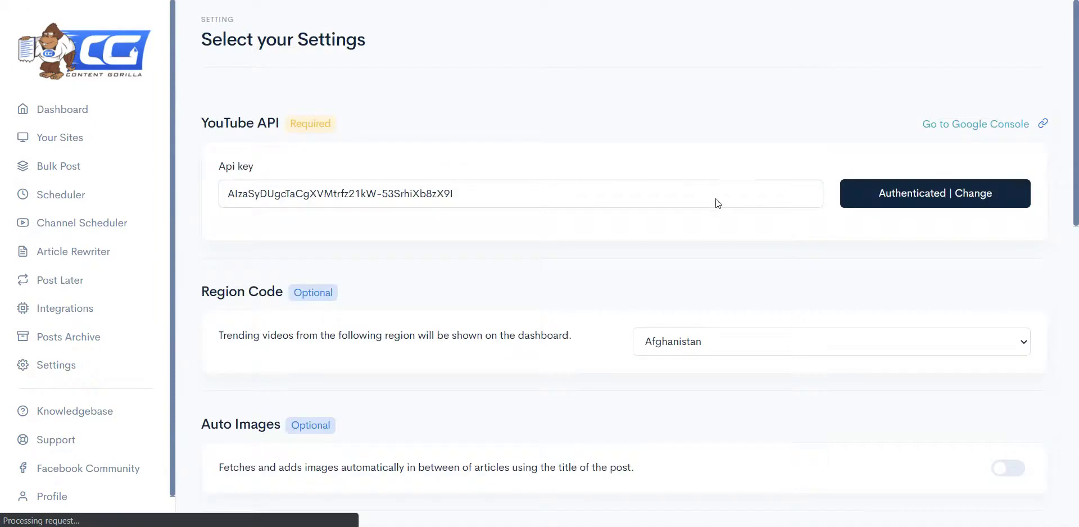
scroll(717, 203, down, 7)
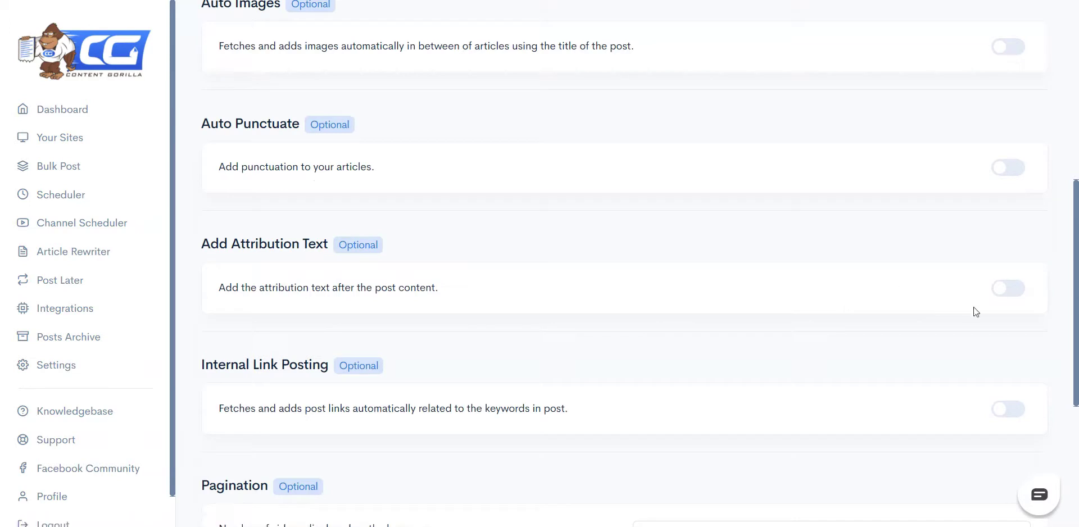
click(1008, 289)
click(722, 209)
click(375, 327)
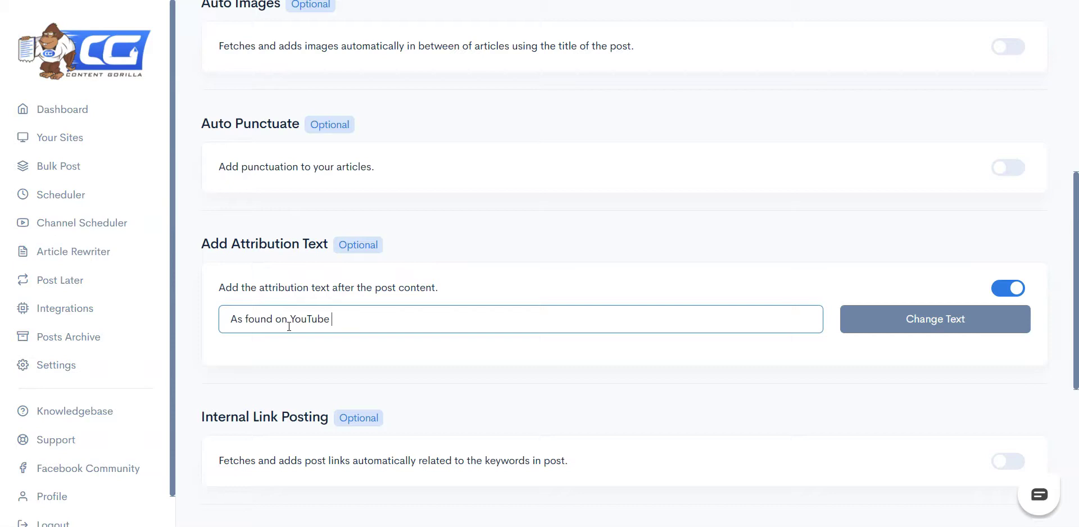
double_click(411, 321)
click(412, 321)
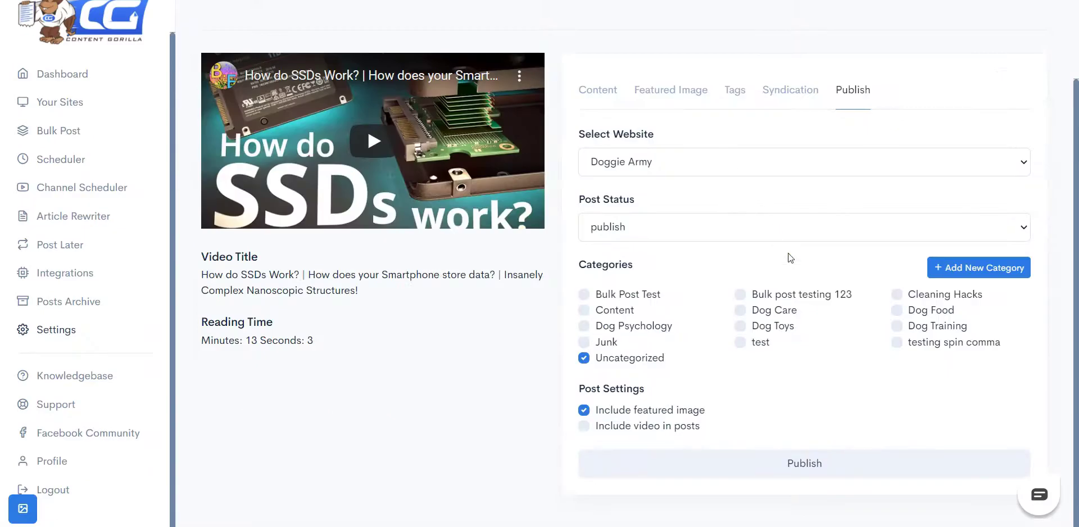
Return to the new SSD post and publish it to the Doggie Army website.
click(768, 462)
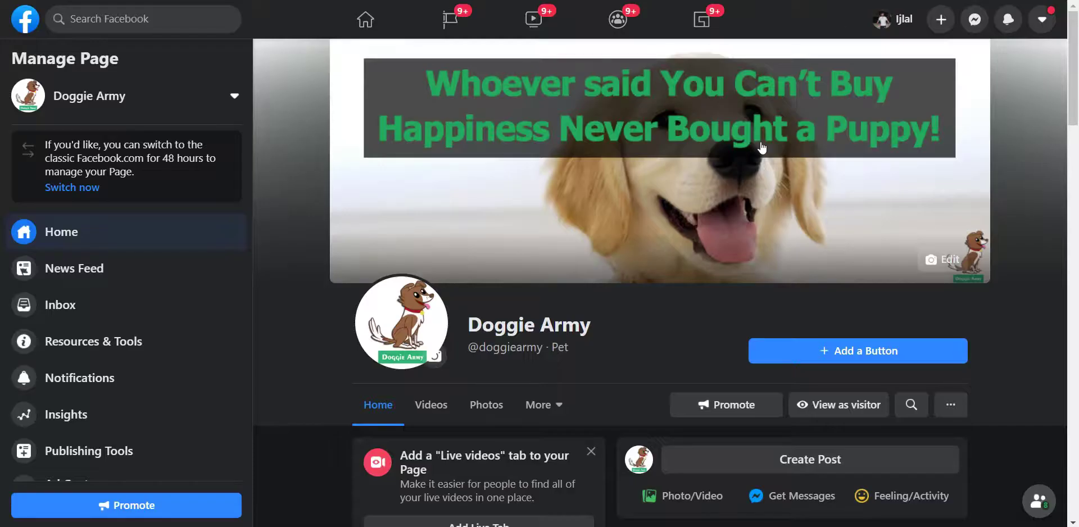
Look over the Doggie Army Facebook page, then open the published "How do SSDs Work?" post on the Doggie Army website.
scroll(762, 148, down, 3)
scroll(762, 148, up, 3)
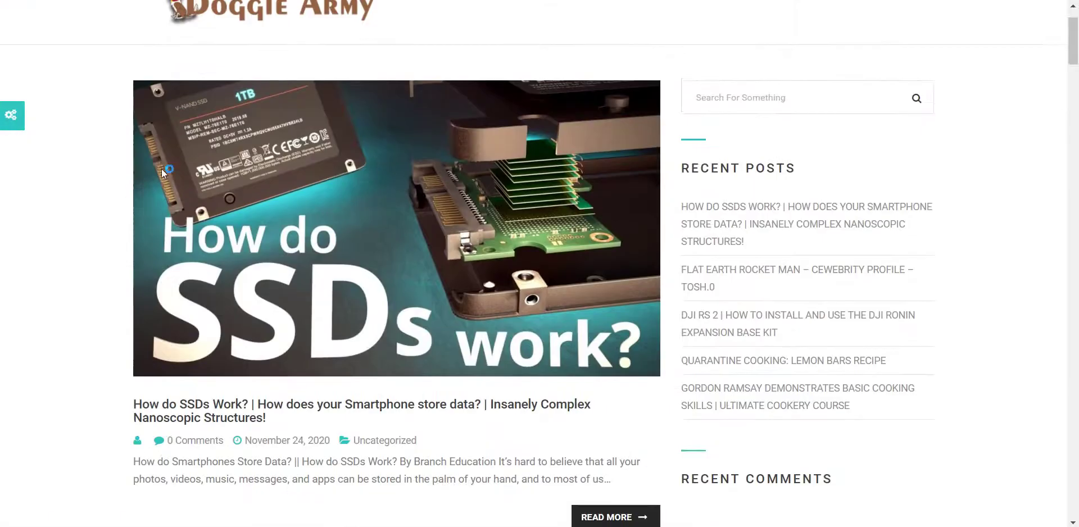
click(315, 409)
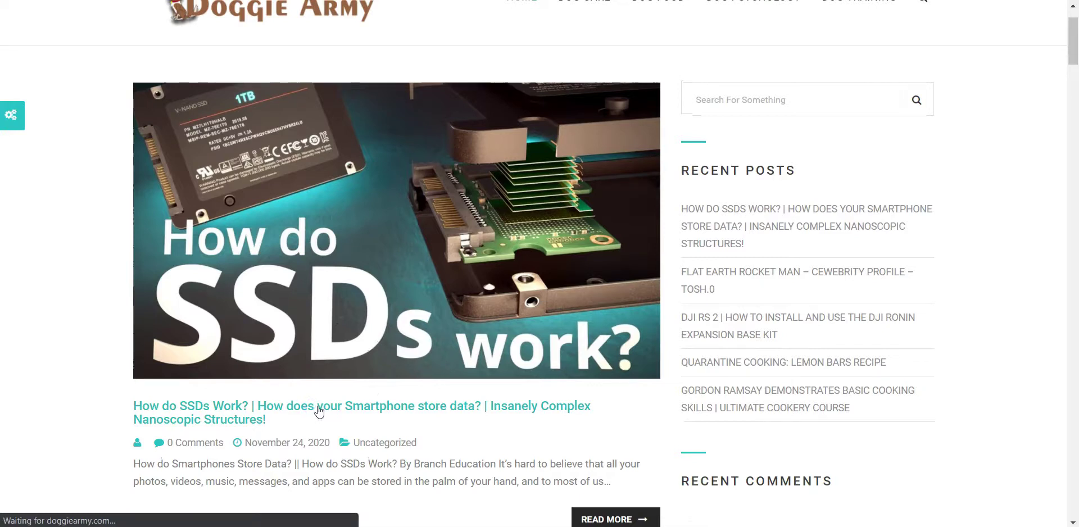
Read through the published SSD post on the Doggie Army website, checking its images and article text down to the end.
scroll(77, 284, down, 3)
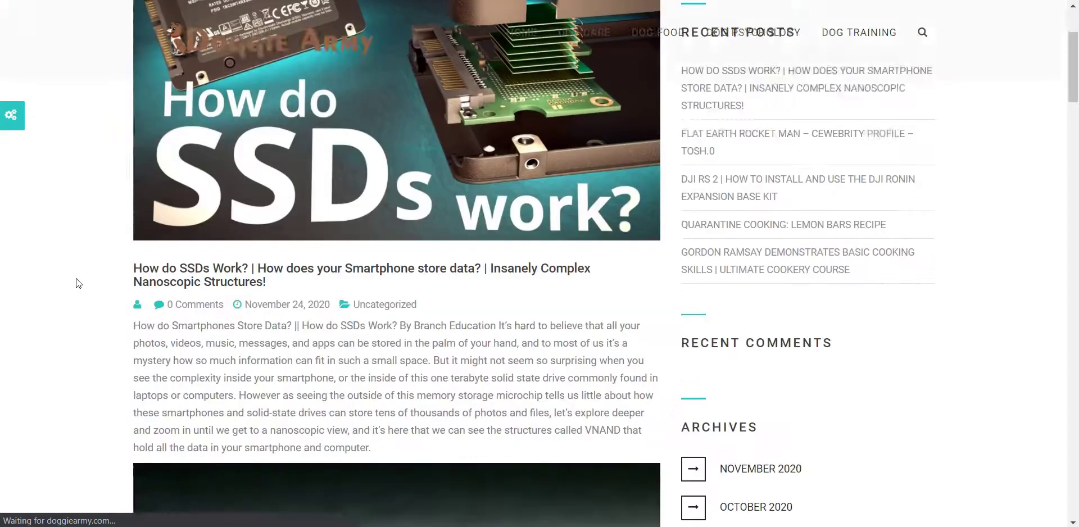
scroll(82, 280, down, 15)
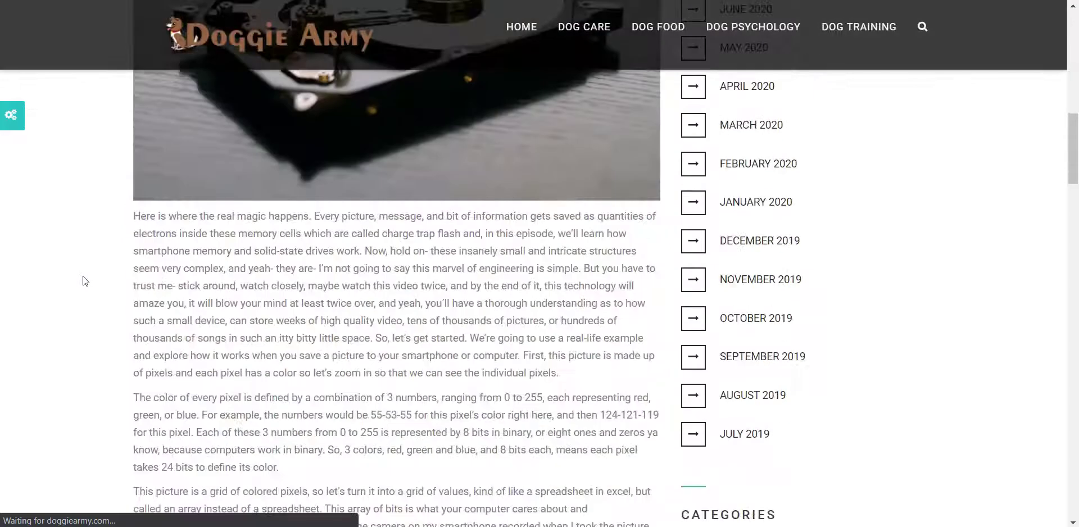
scroll(82, 276, down, 15)
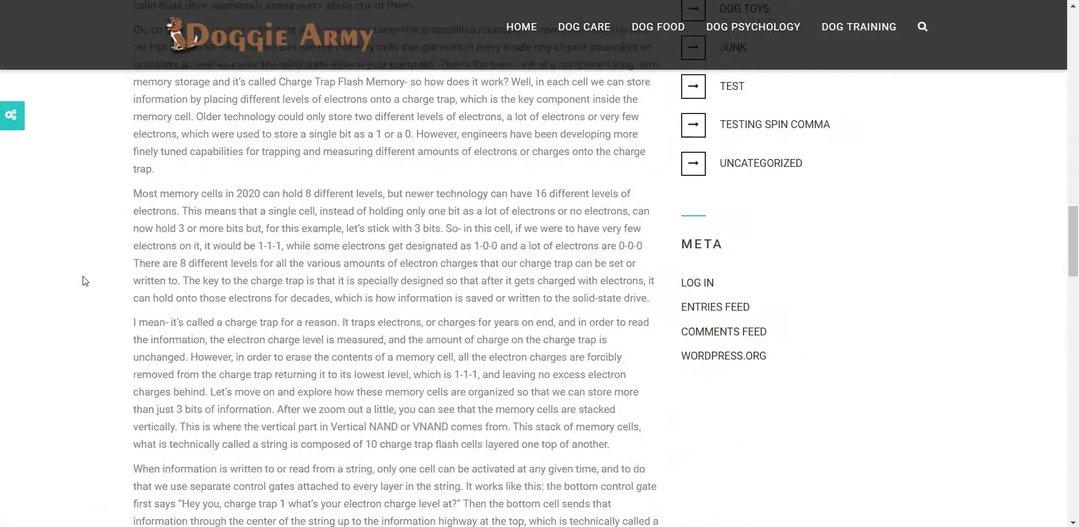
scroll(83, 275, down, 15)
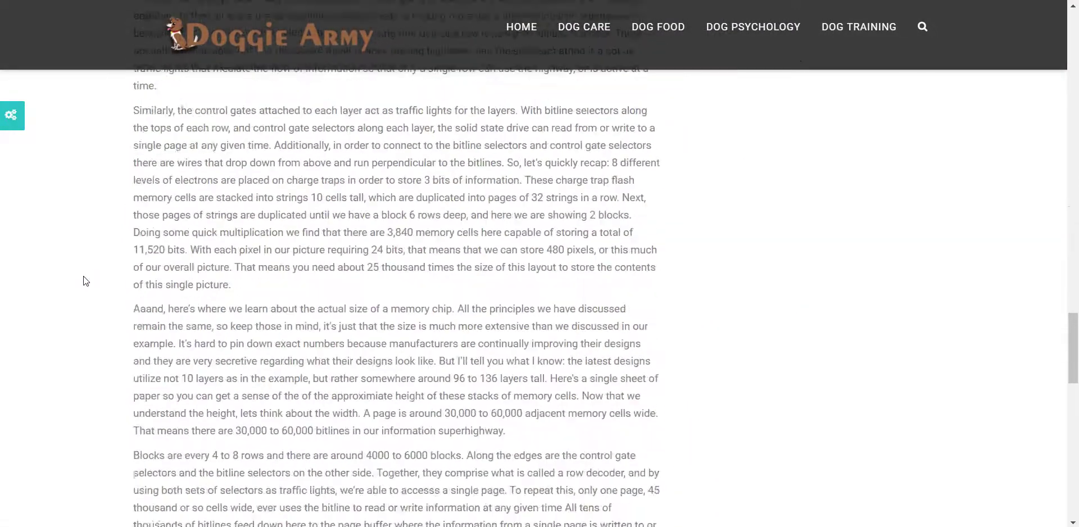
scroll(85, 281, down, 7)
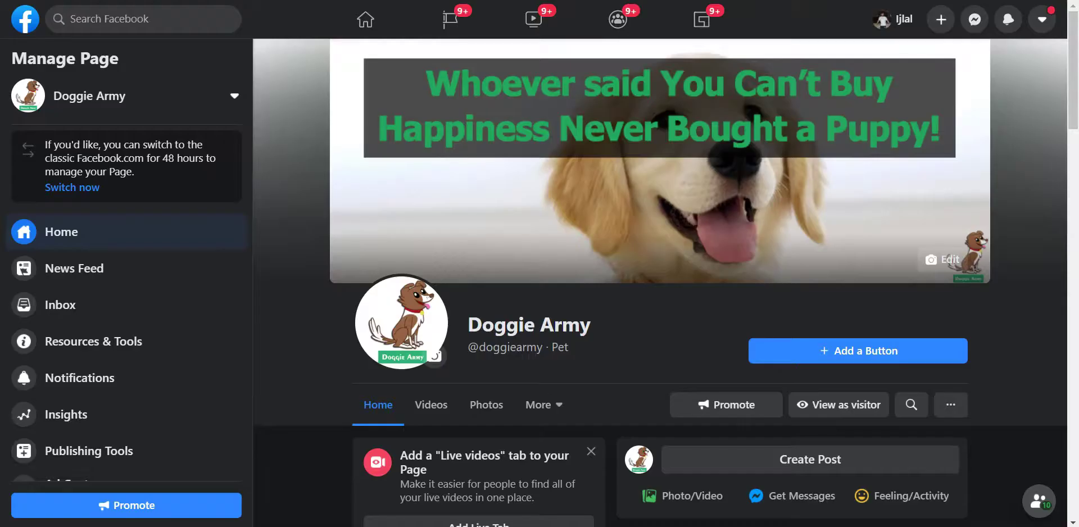
Check the Doggie Army Facebook page for the syndicated post announcing the new article and its link.
scroll(576, 184, down, 3)
scroll(576, 184, down, 5)
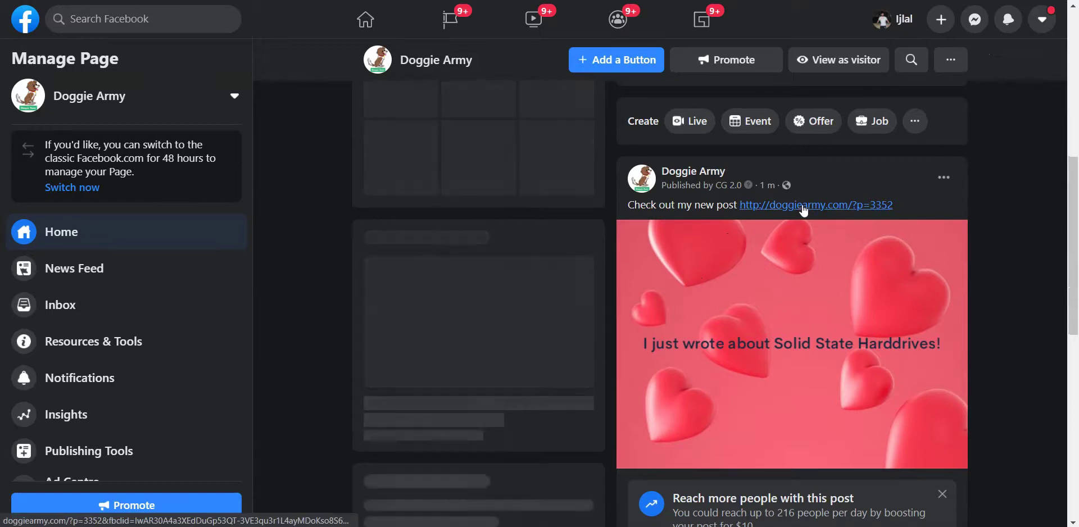
scroll(803, 216, down, 1)
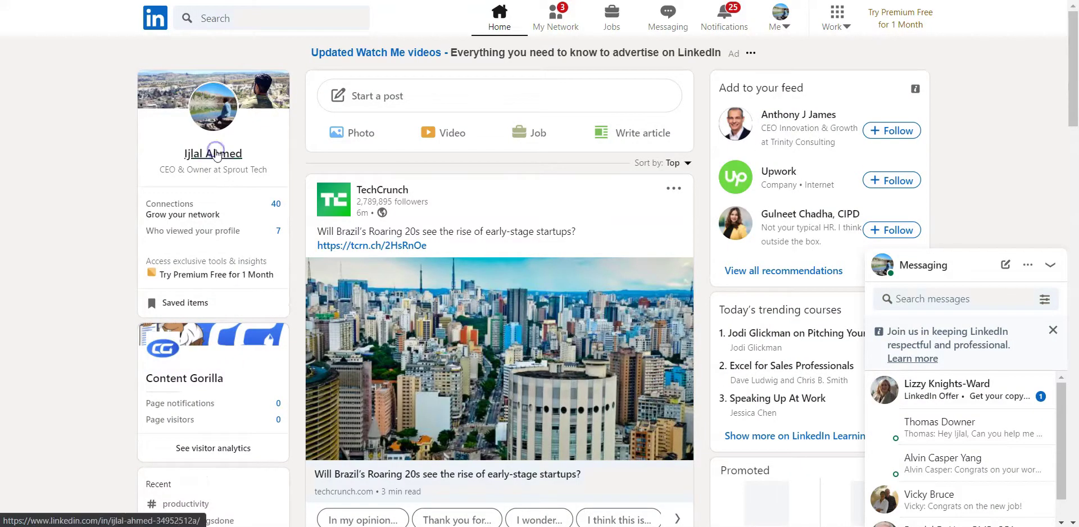
Open the account owner's LinkedIn profile and view the shared "Check out my new post" update in the Activity section.
click(217, 154)
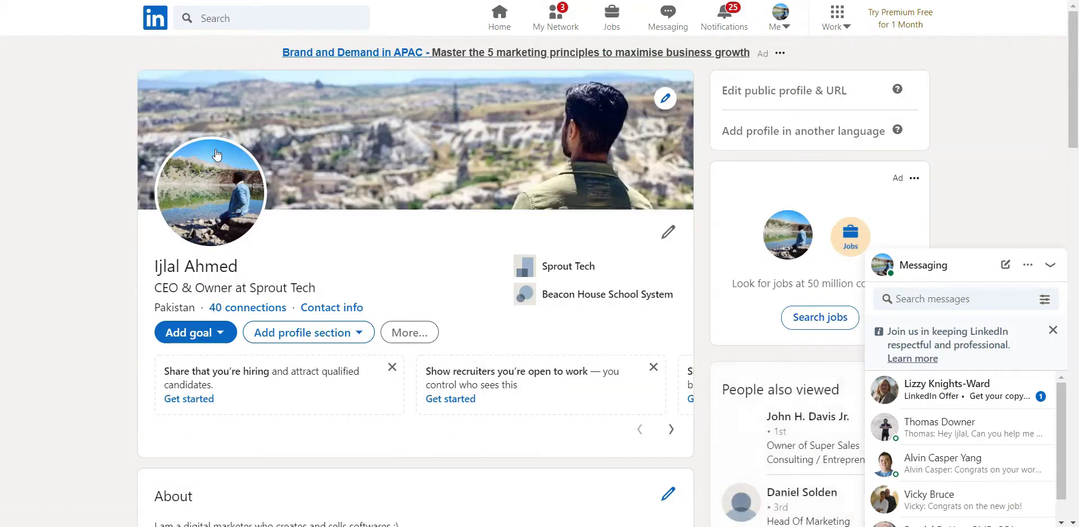
scroll(222, 144, down, 4)
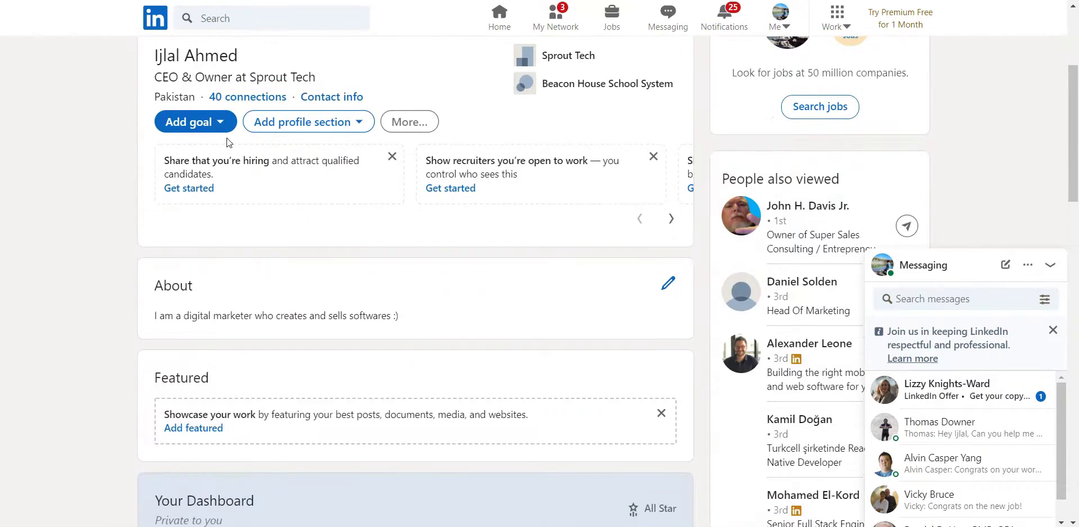
scroll(164, 199, down, 4)
scroll(164, 199, down, 5)
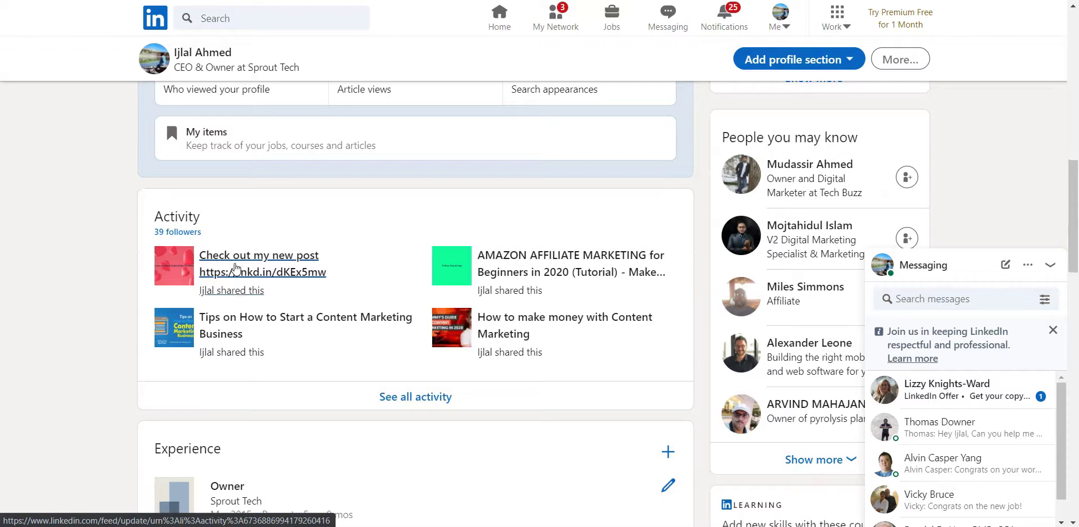
click(235, 269)
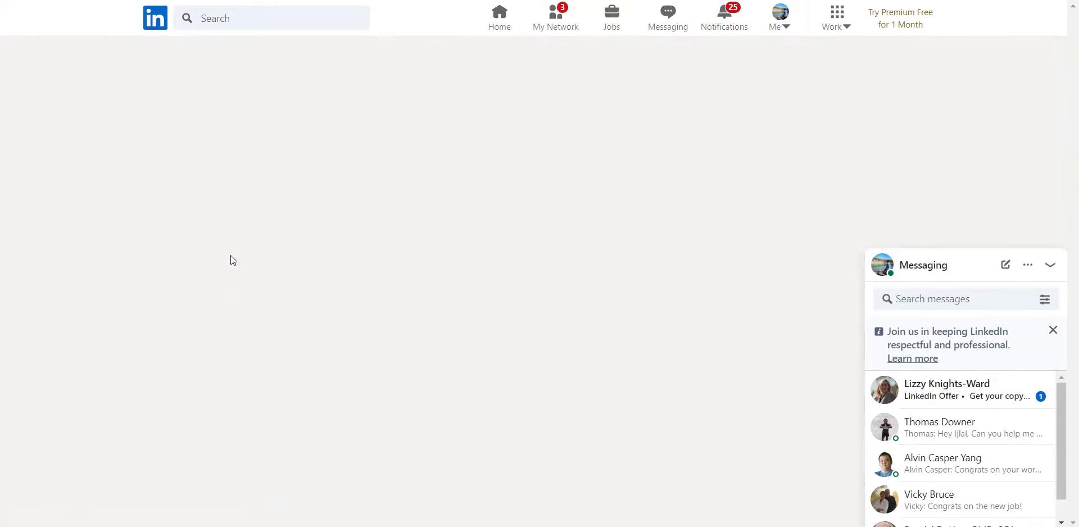